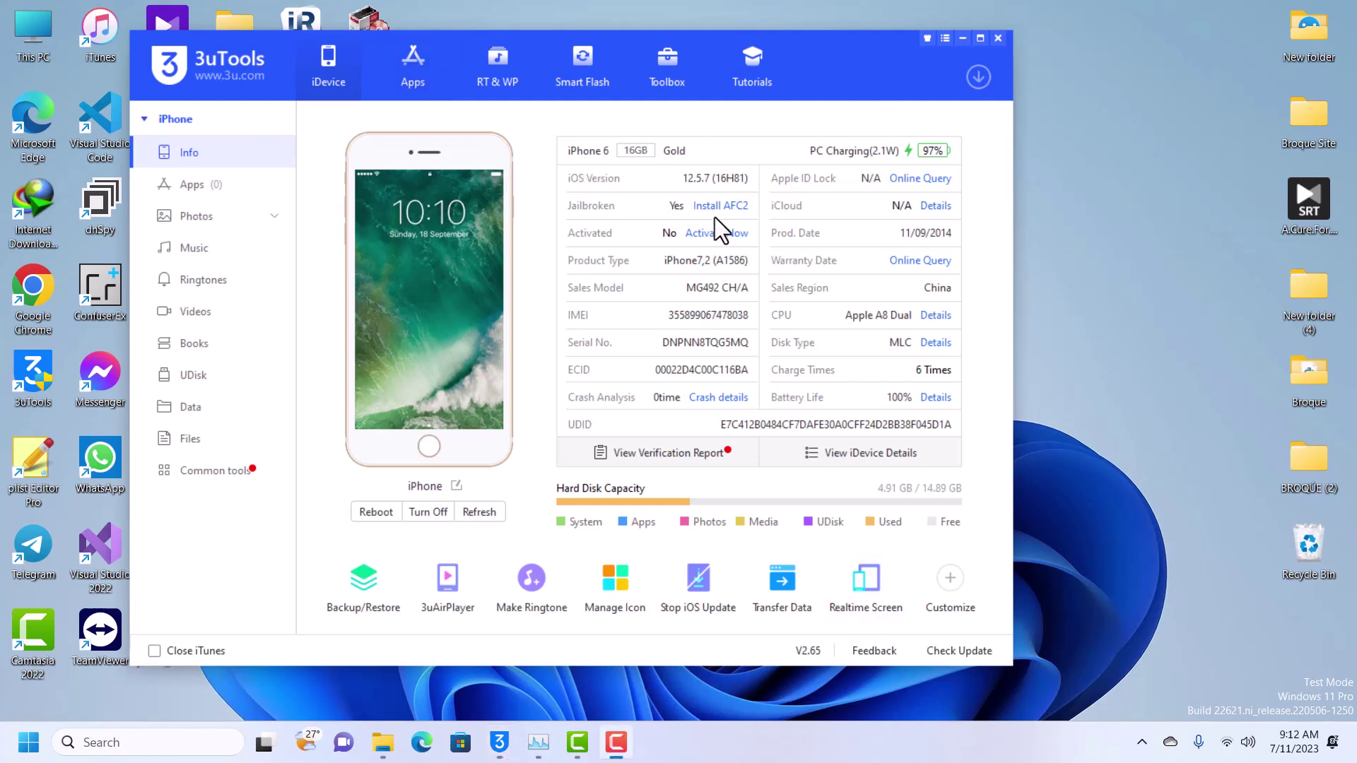
- Show the Toolbox page with common and more device tools
left_click(677, 77)
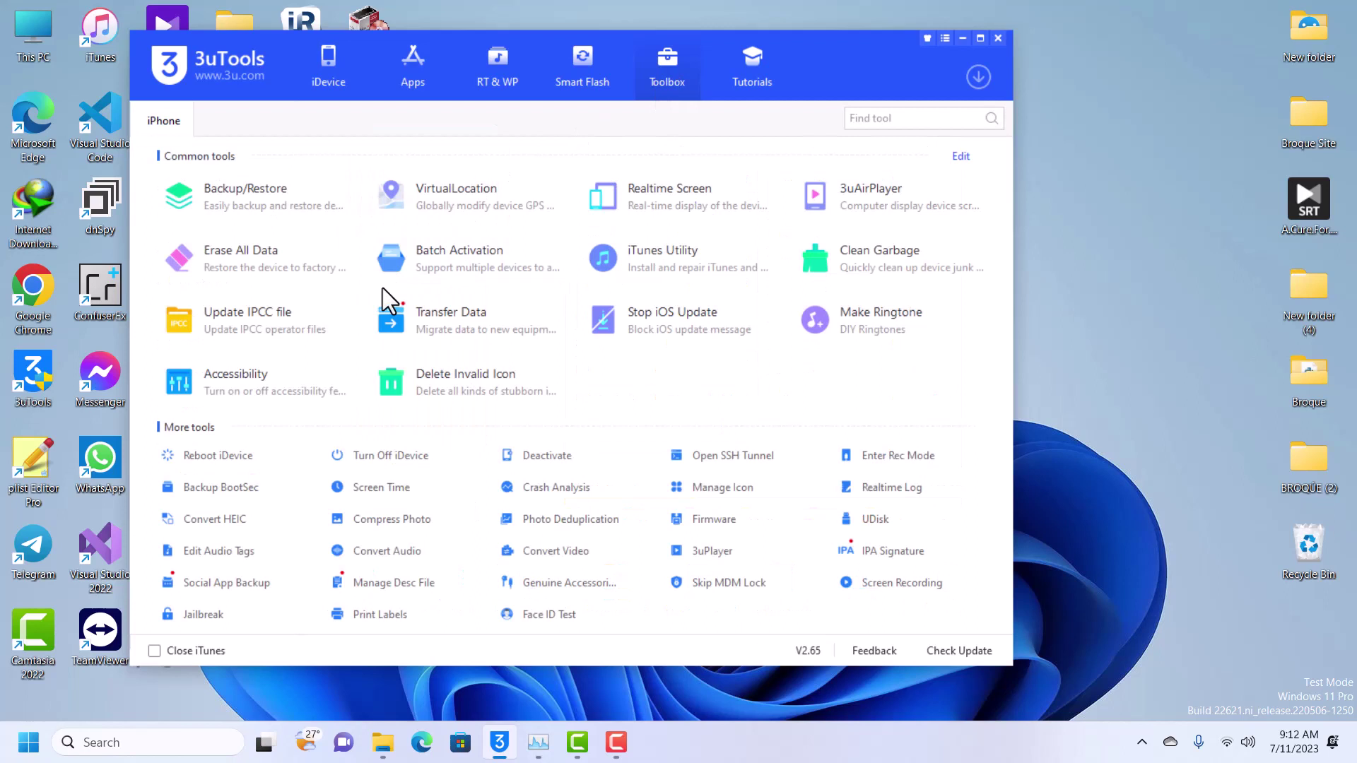
- Start Batch Activation on the iPhone 6 from the Toolbox
left_click(454, 255)
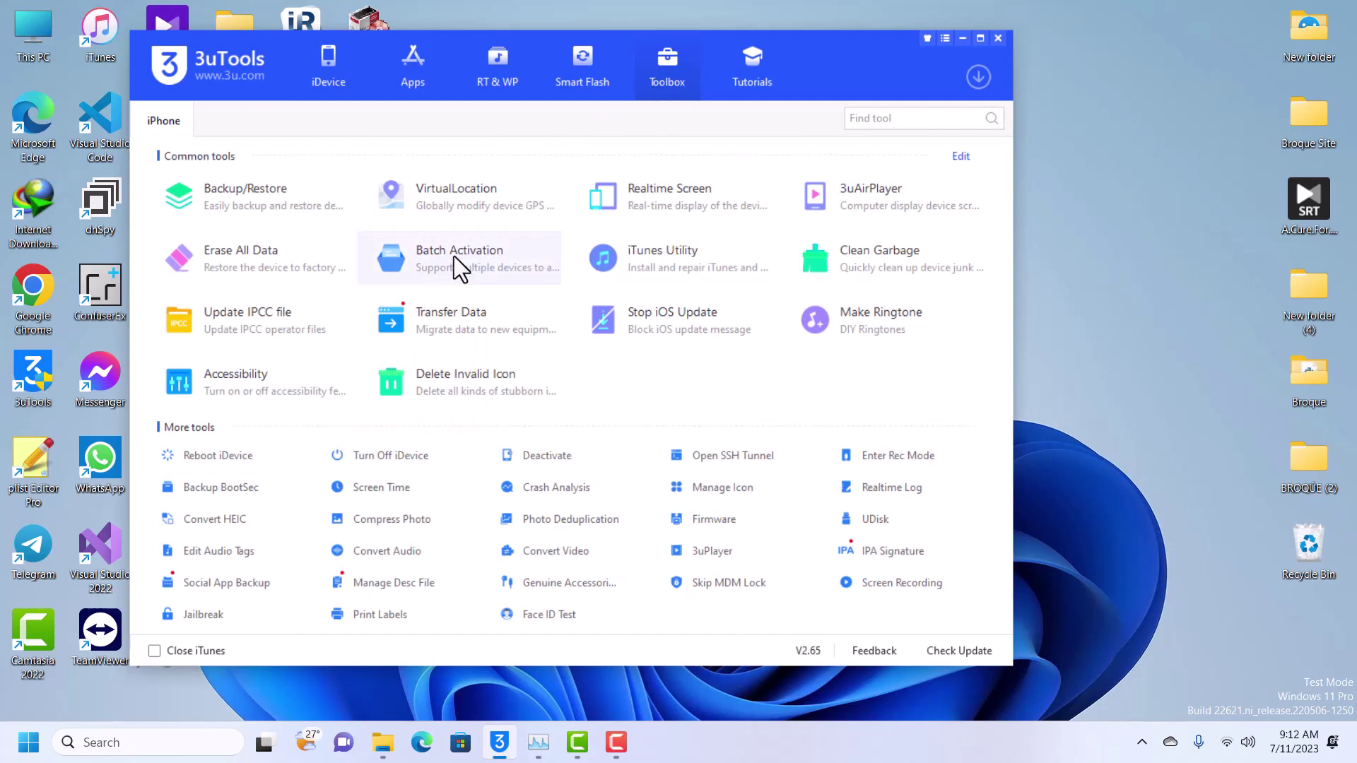
left_click(316, 451)
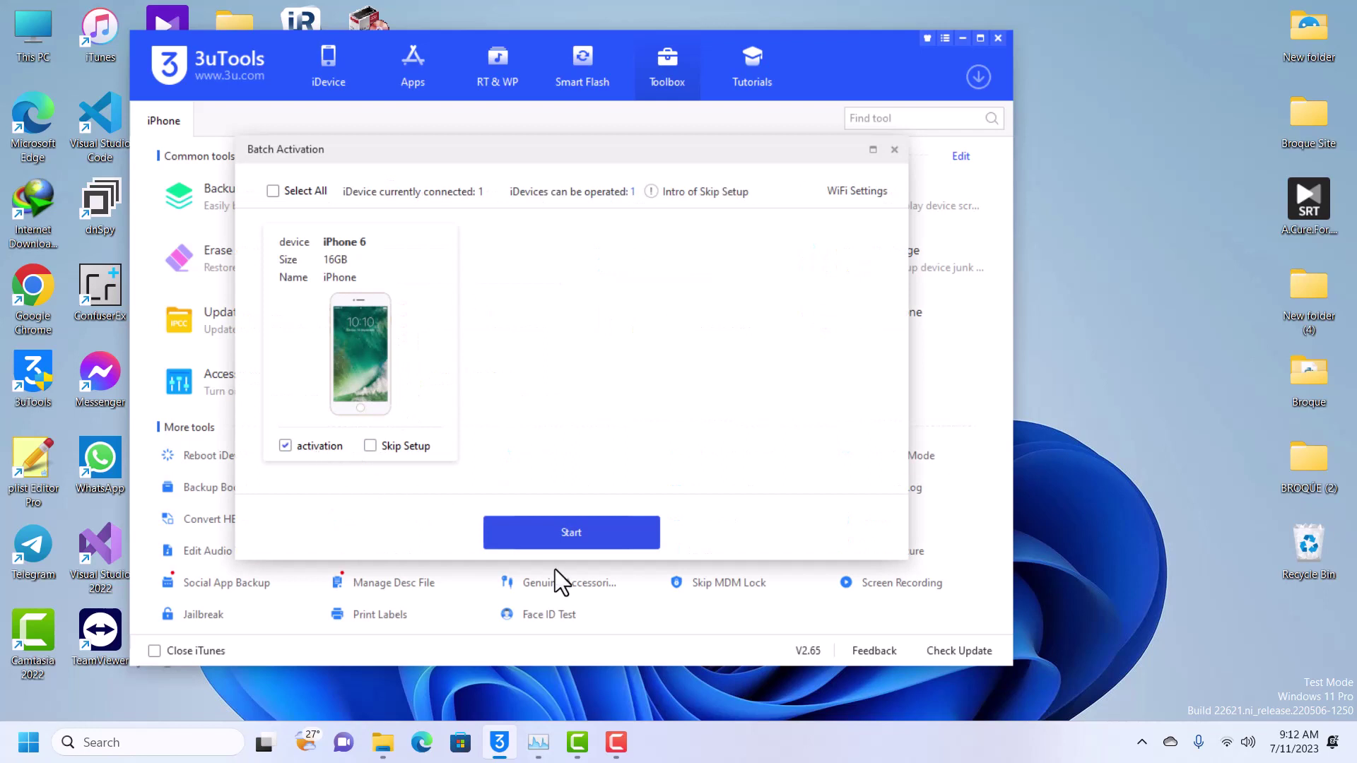
left_click(559, 543)
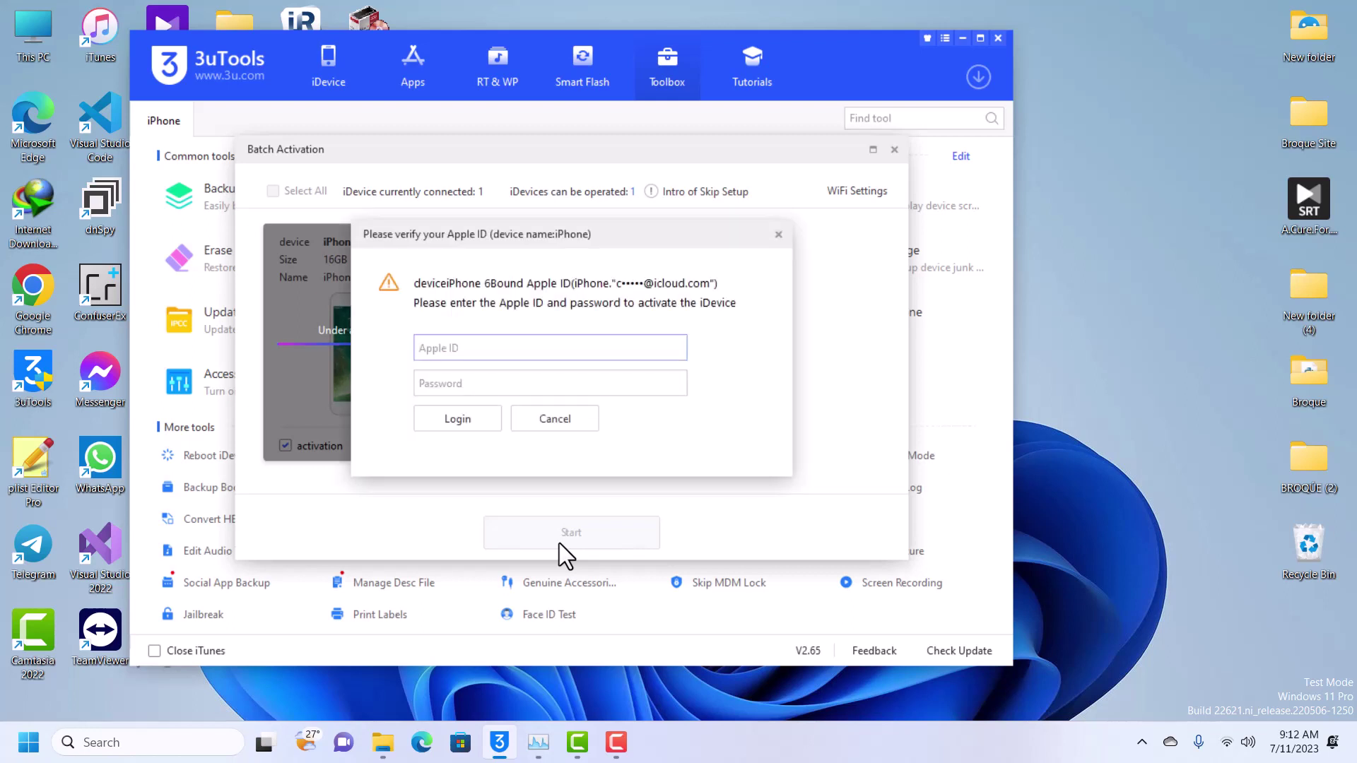
- Cancel the Apple ID prompt, close Batch Activation and return to the device info page
left_click(778, 236)
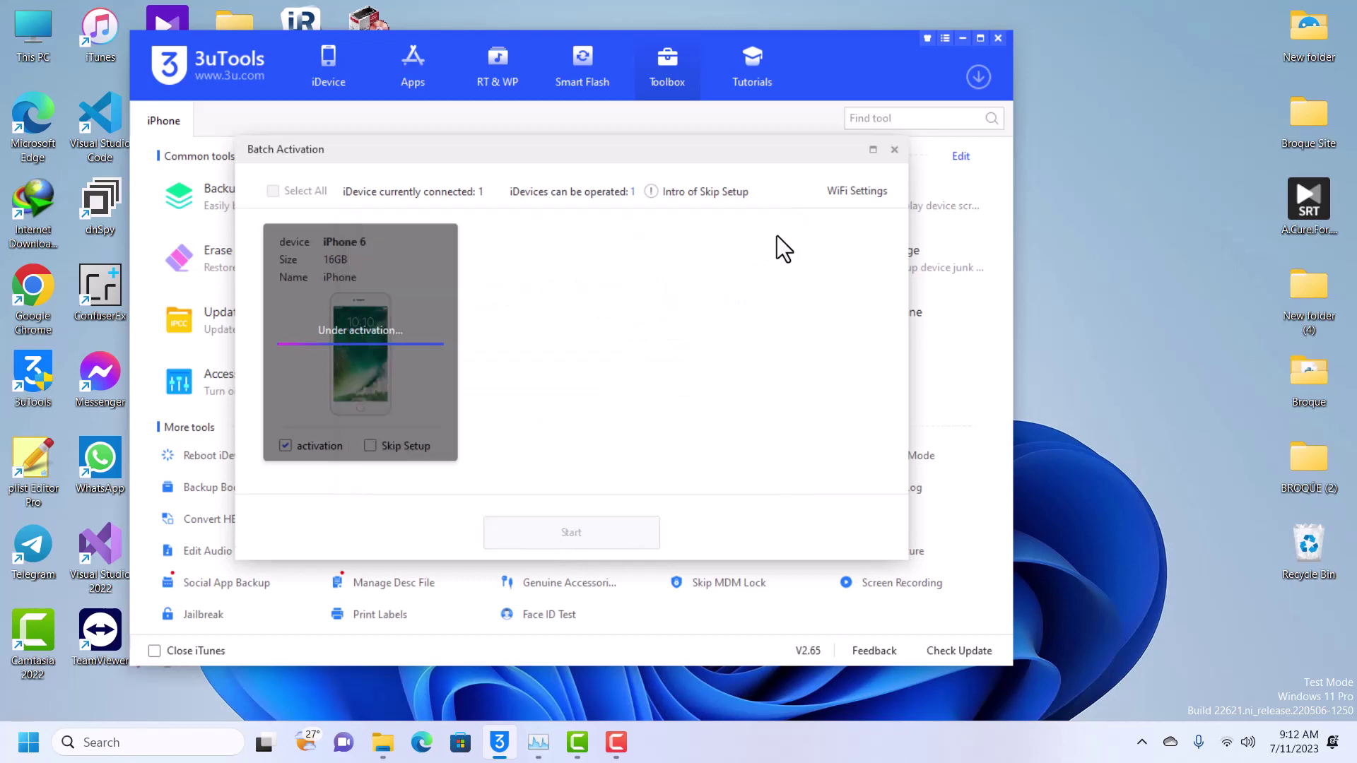
left_click(894, 150)
left_click(332, 83)
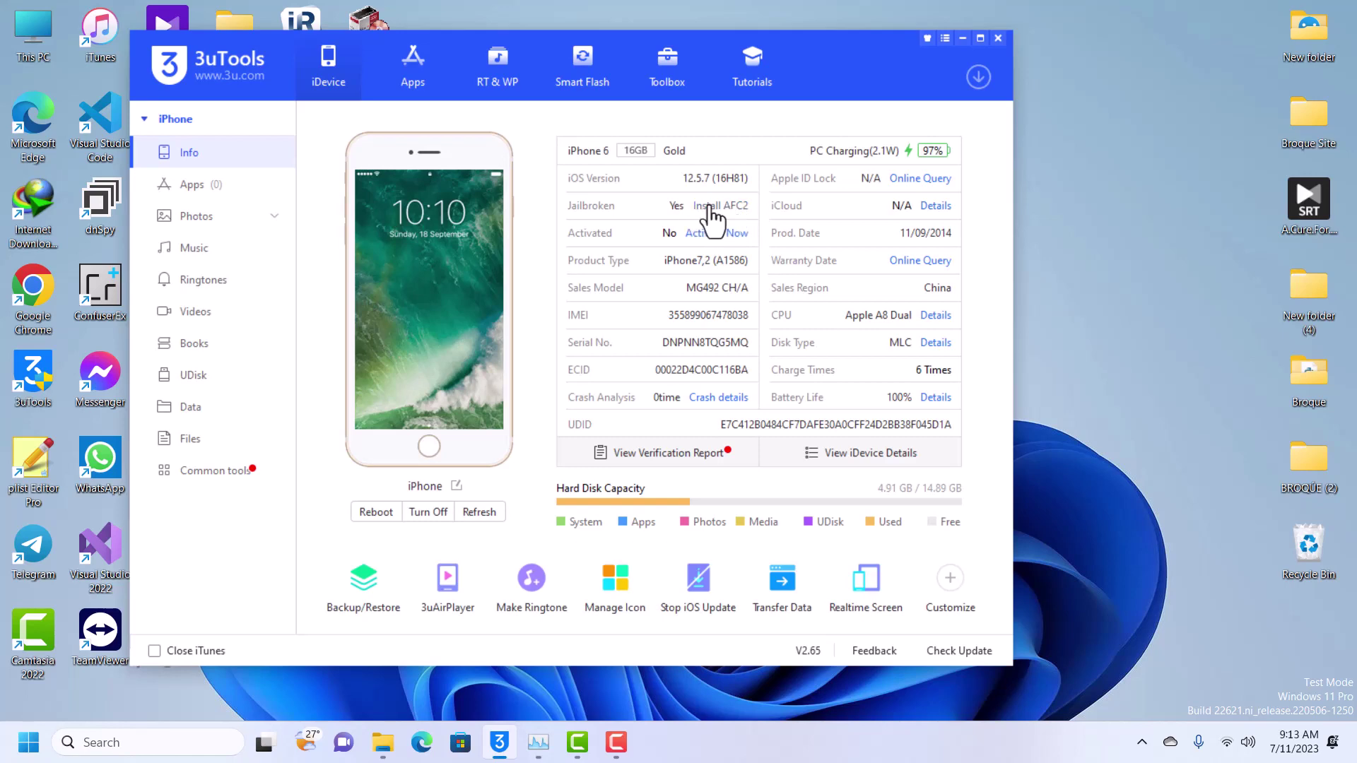
- Start the Realtime Screen mirror of the iPhone and place it on the right
left_click(382, 742)
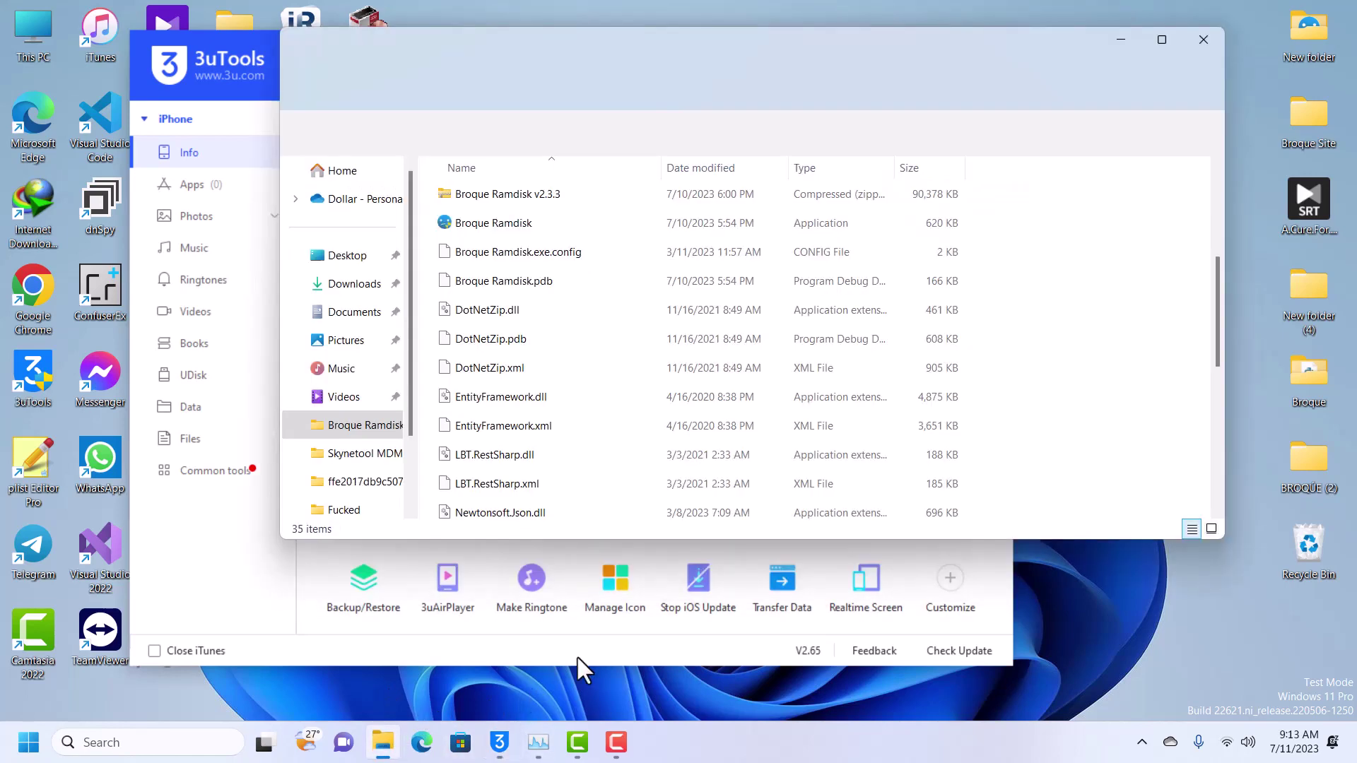
left_click(1133, 47)
left_click(669, 80)
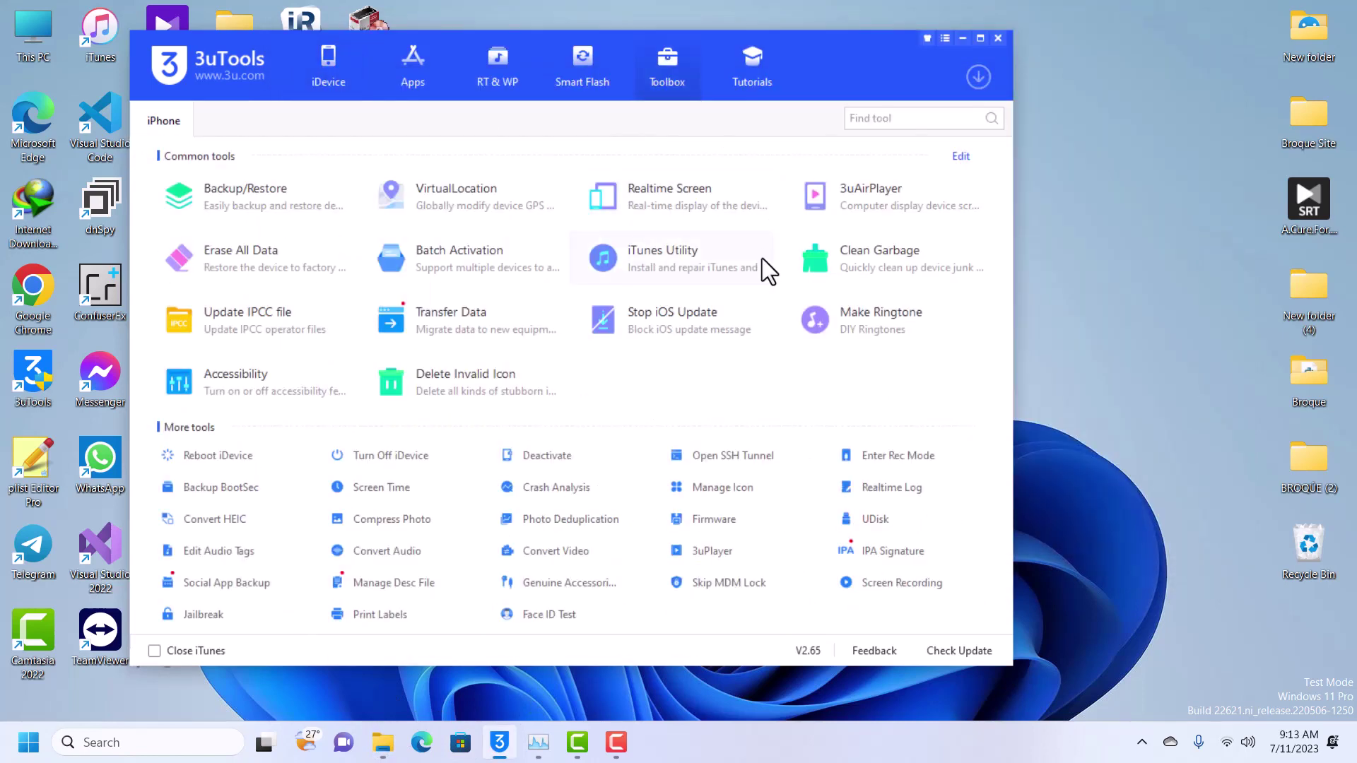
left_click(645, 204)
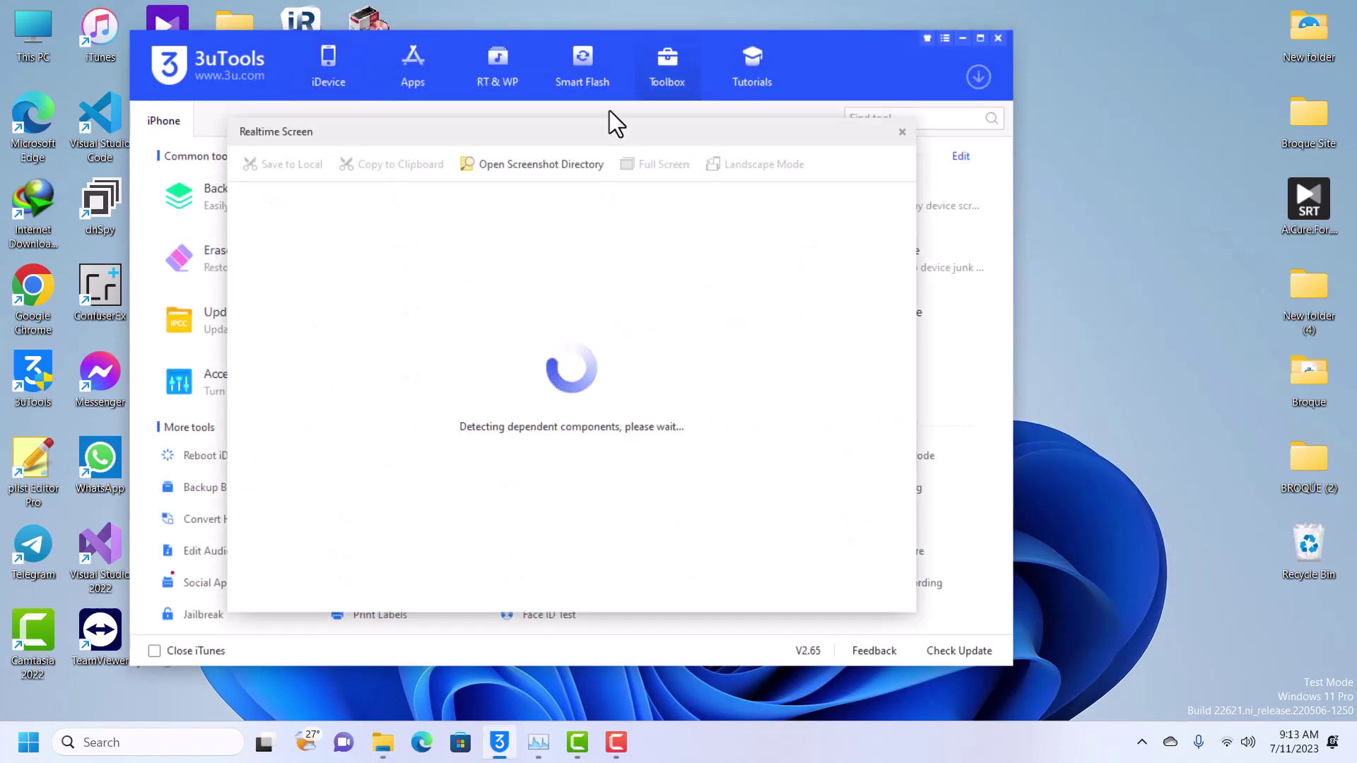
left_click_drag(581, 127, 998, 93)
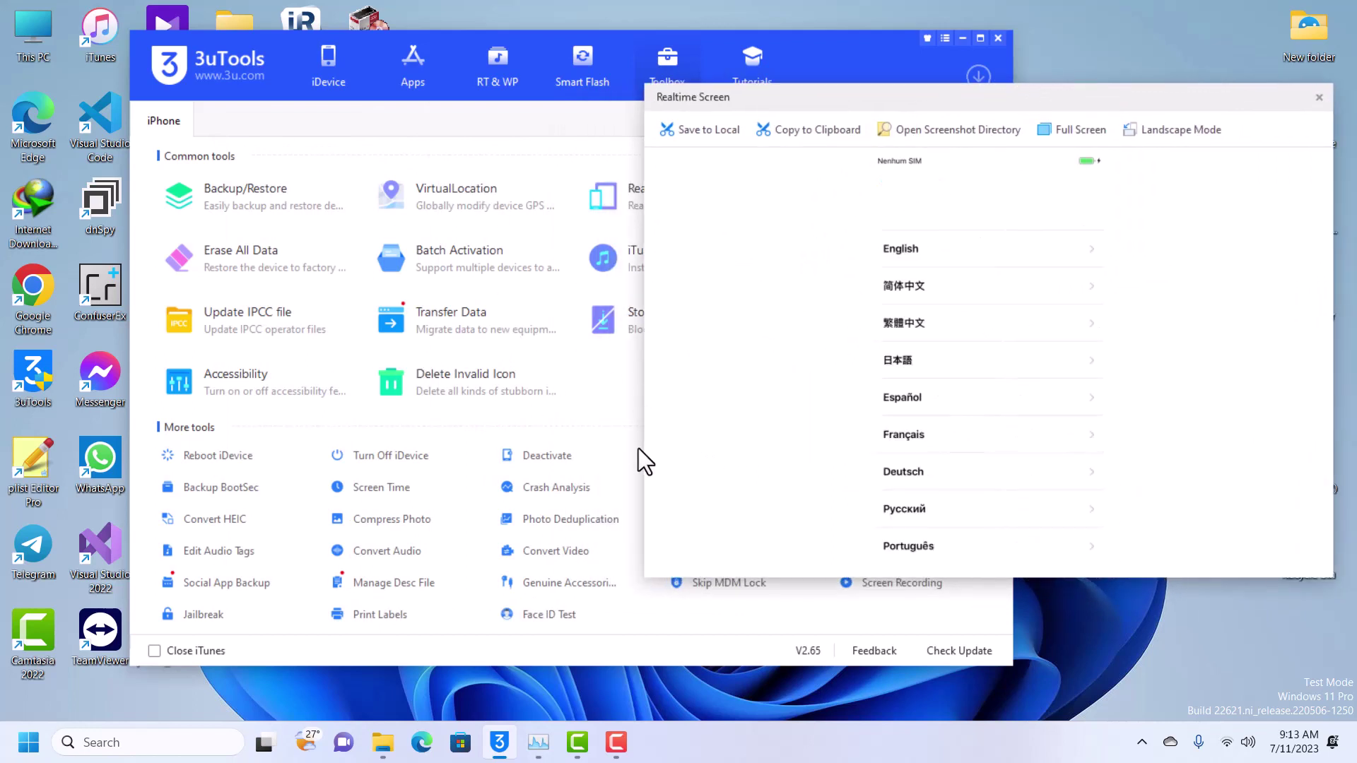
- Launch Broque Ramdisk.exe from the Debug folder and minimize Explorer
left_click(383, 743)
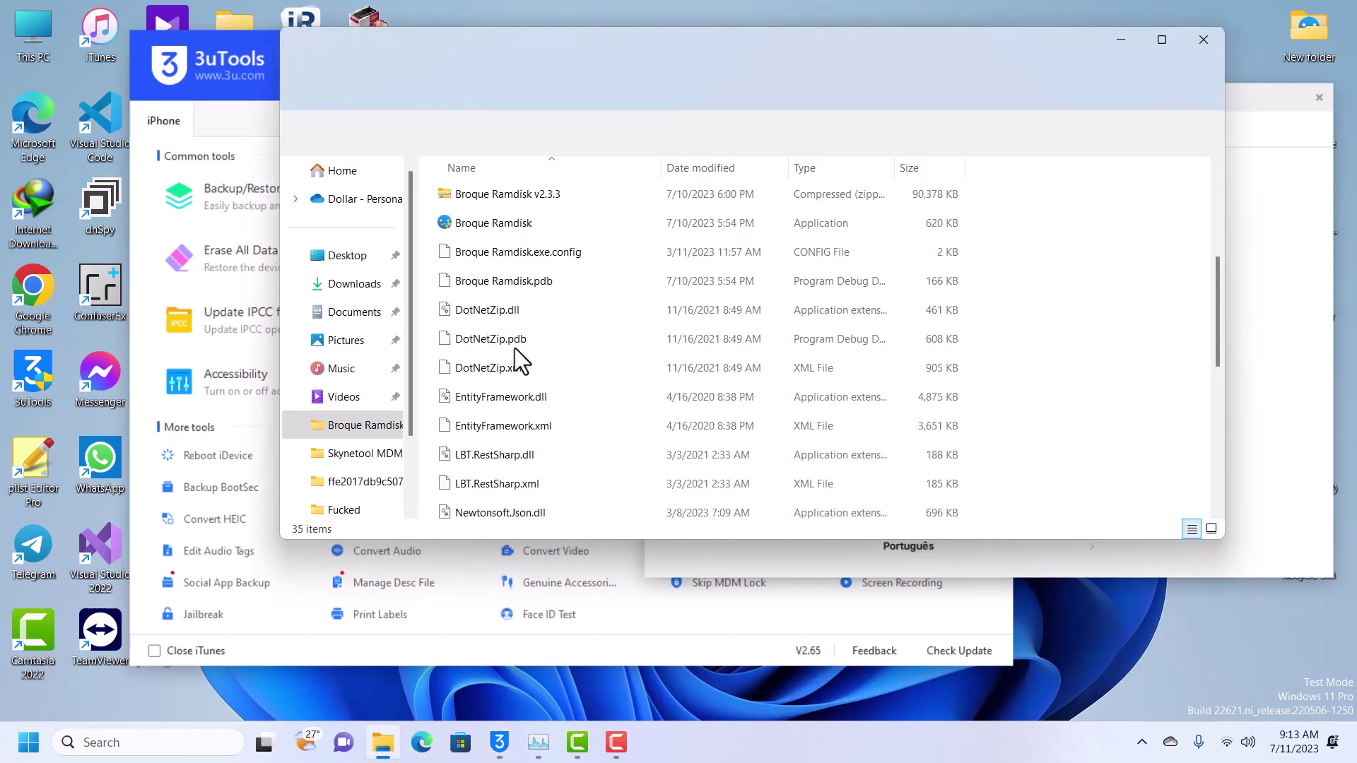
left_click(483, 227)
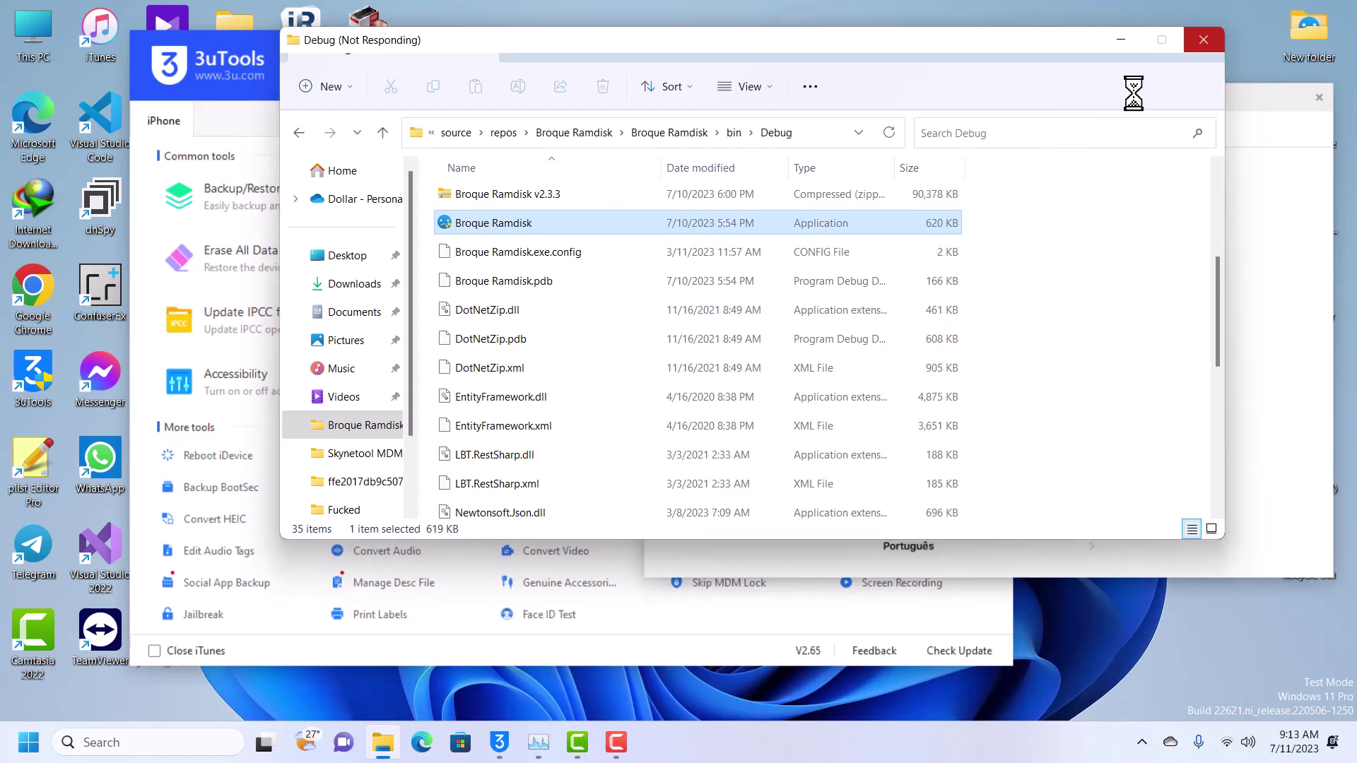
left_click(1124, 39)
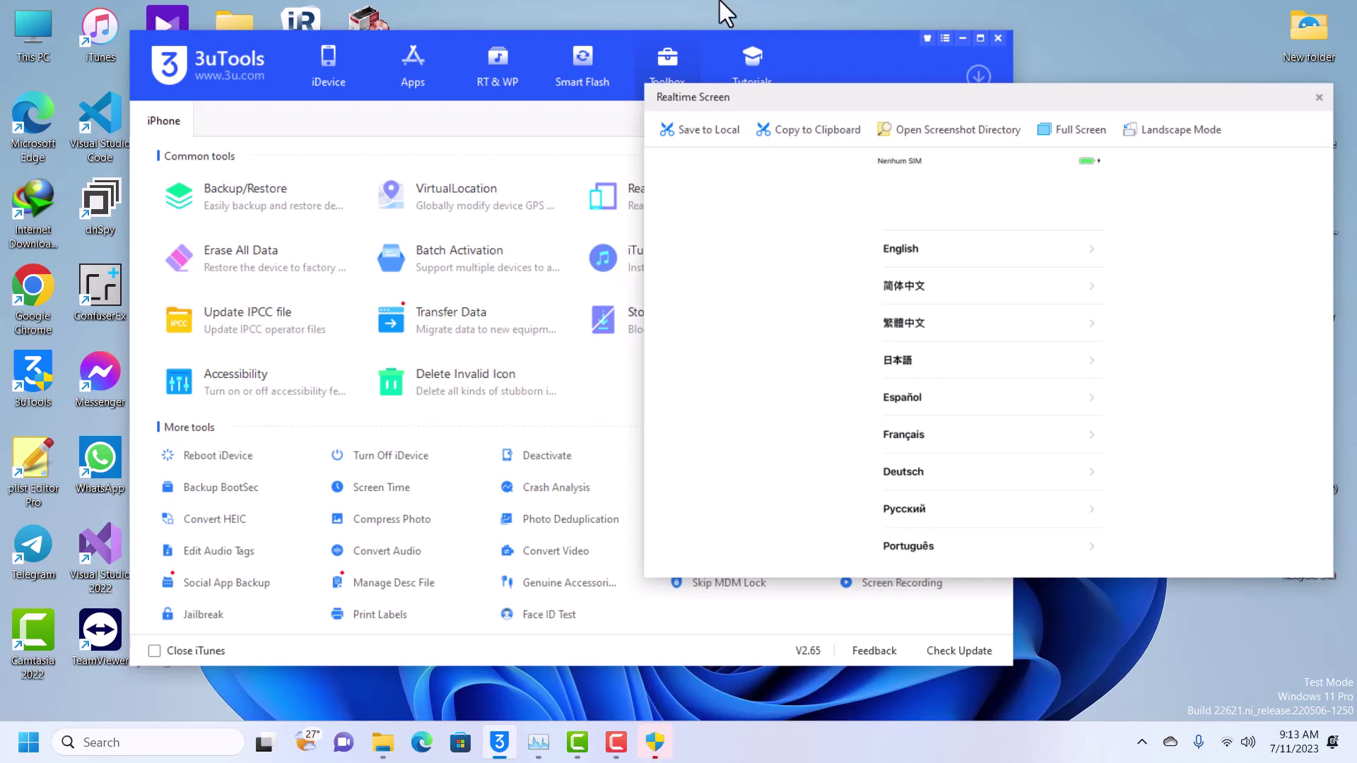
left_click(656, 742)
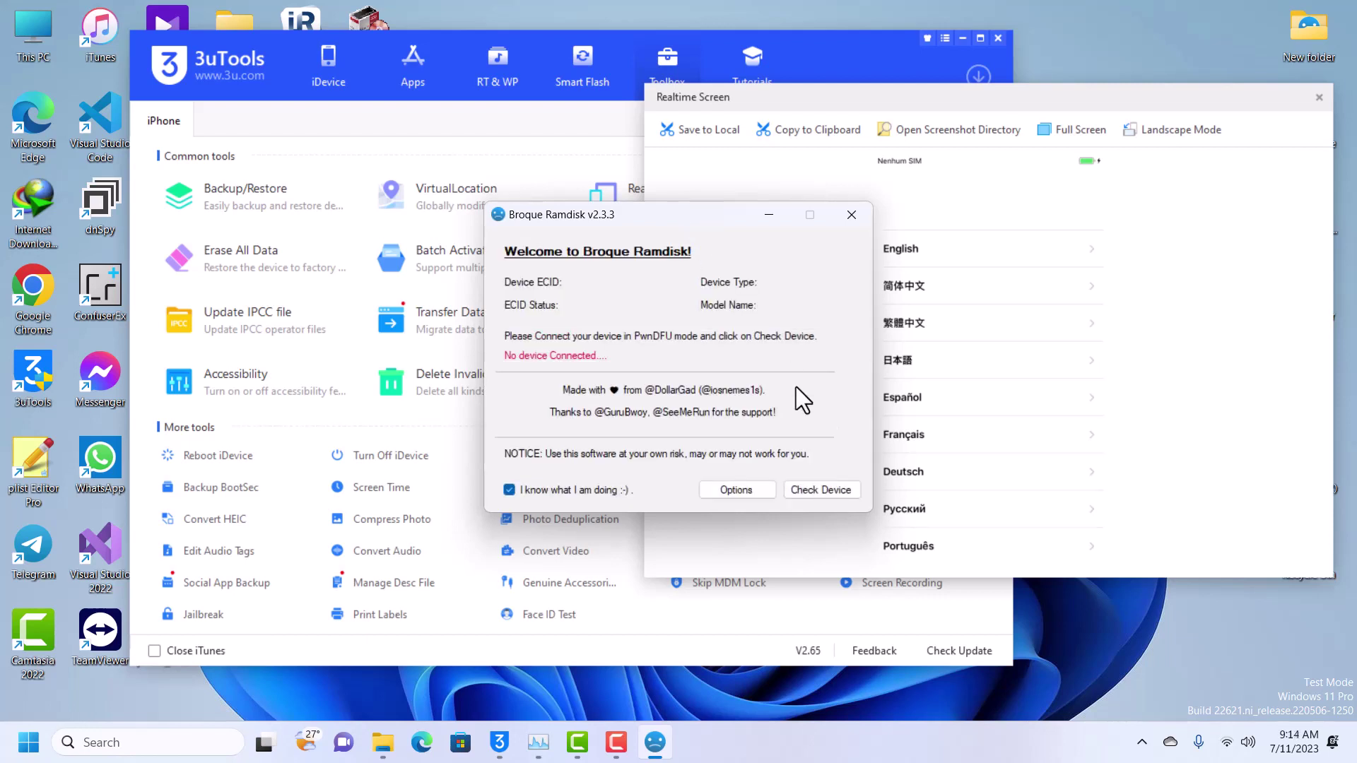
- Enable the Hello Bypass [12-16] method in Broque Ramdisk's options
left_click(735, 490)
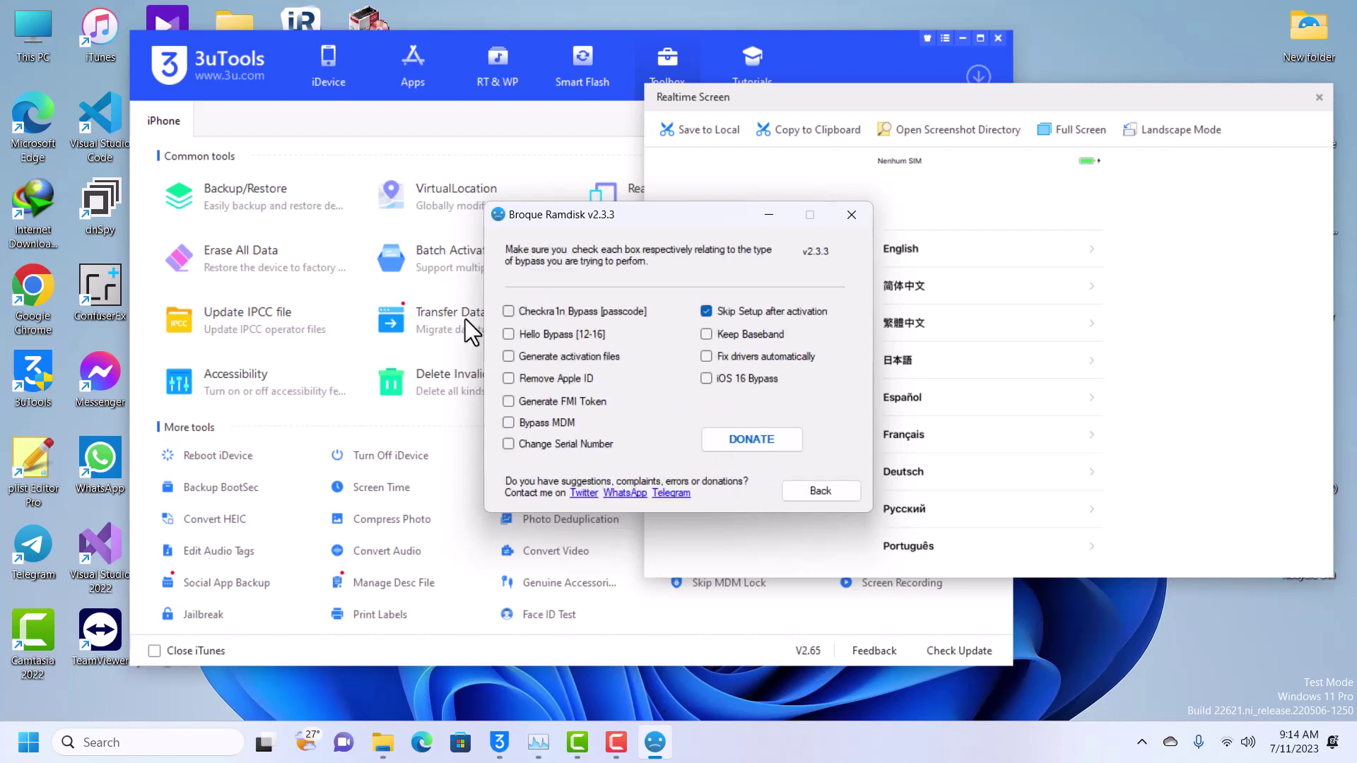
left_click(824, 492)
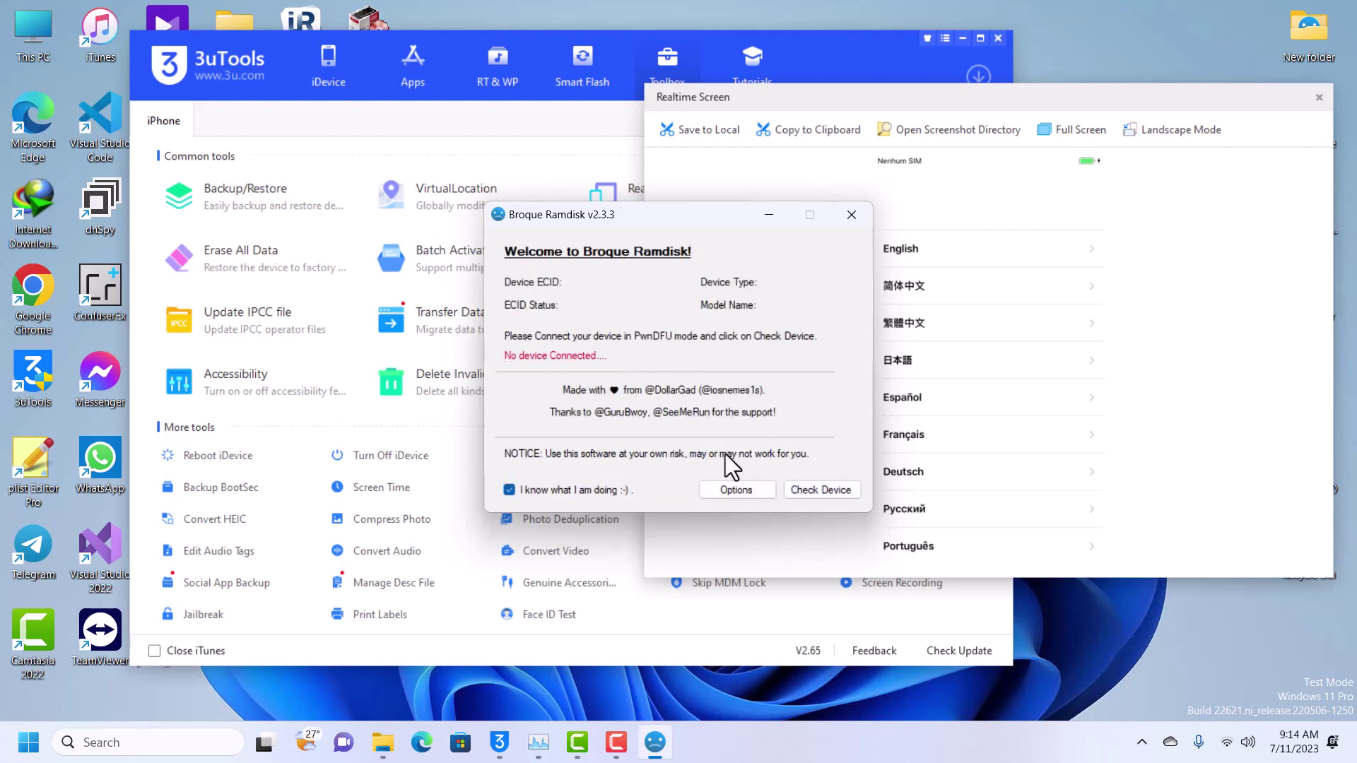
left_click(737, 492)
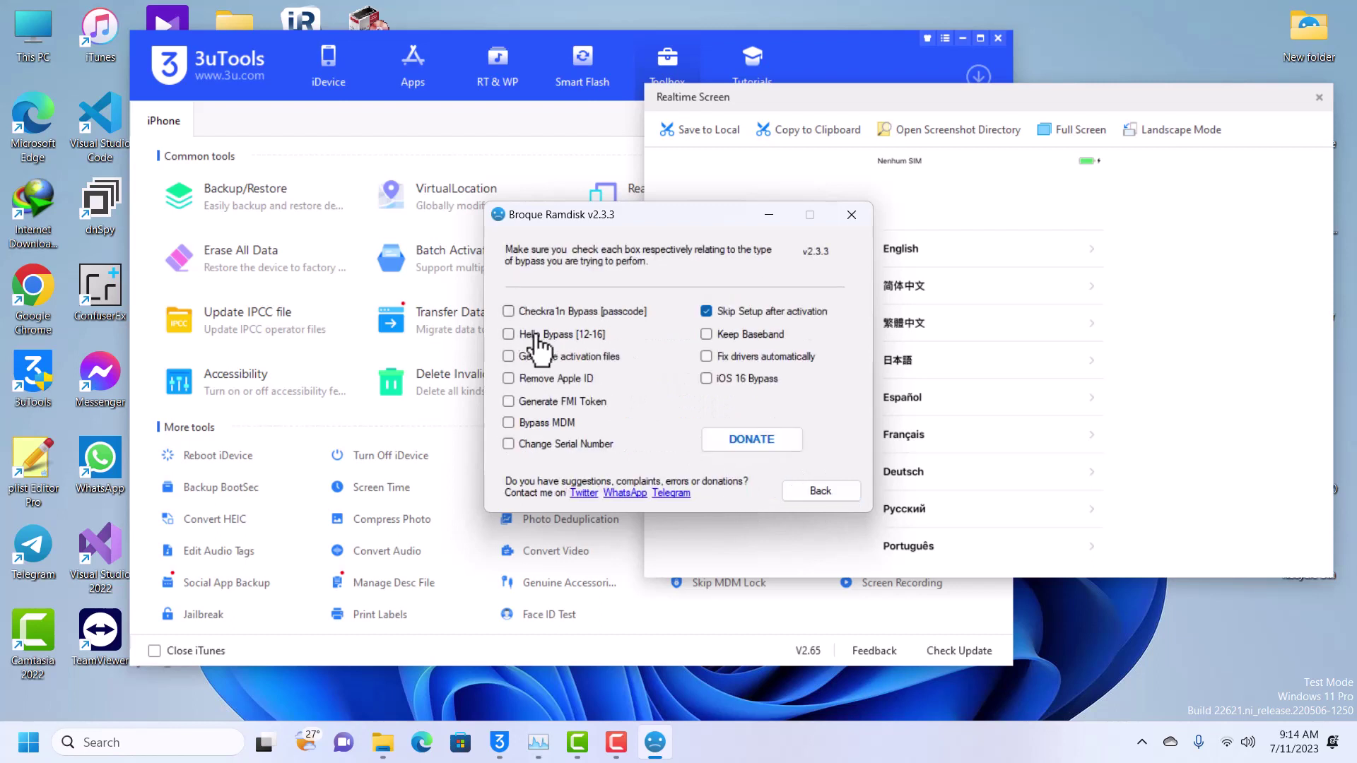
left_click(536, 337)
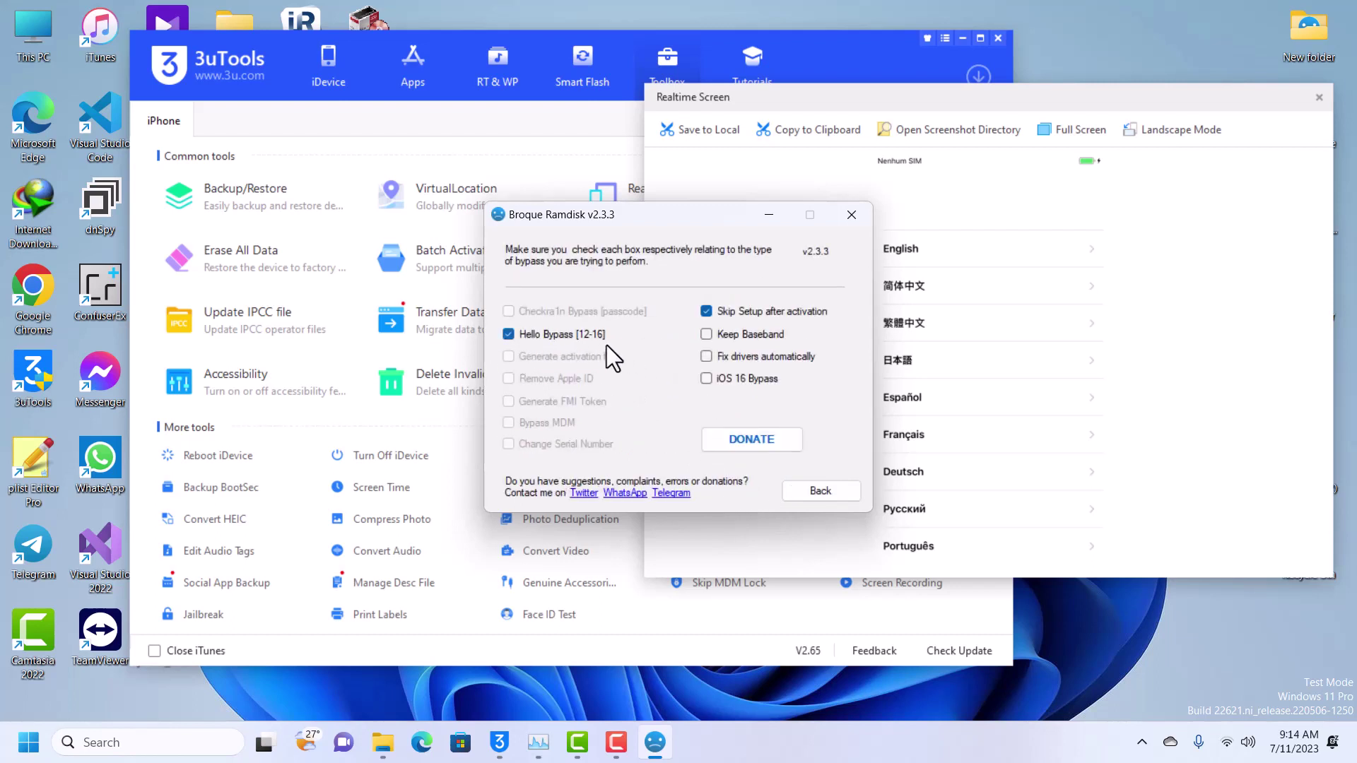
left_click(547, 339)
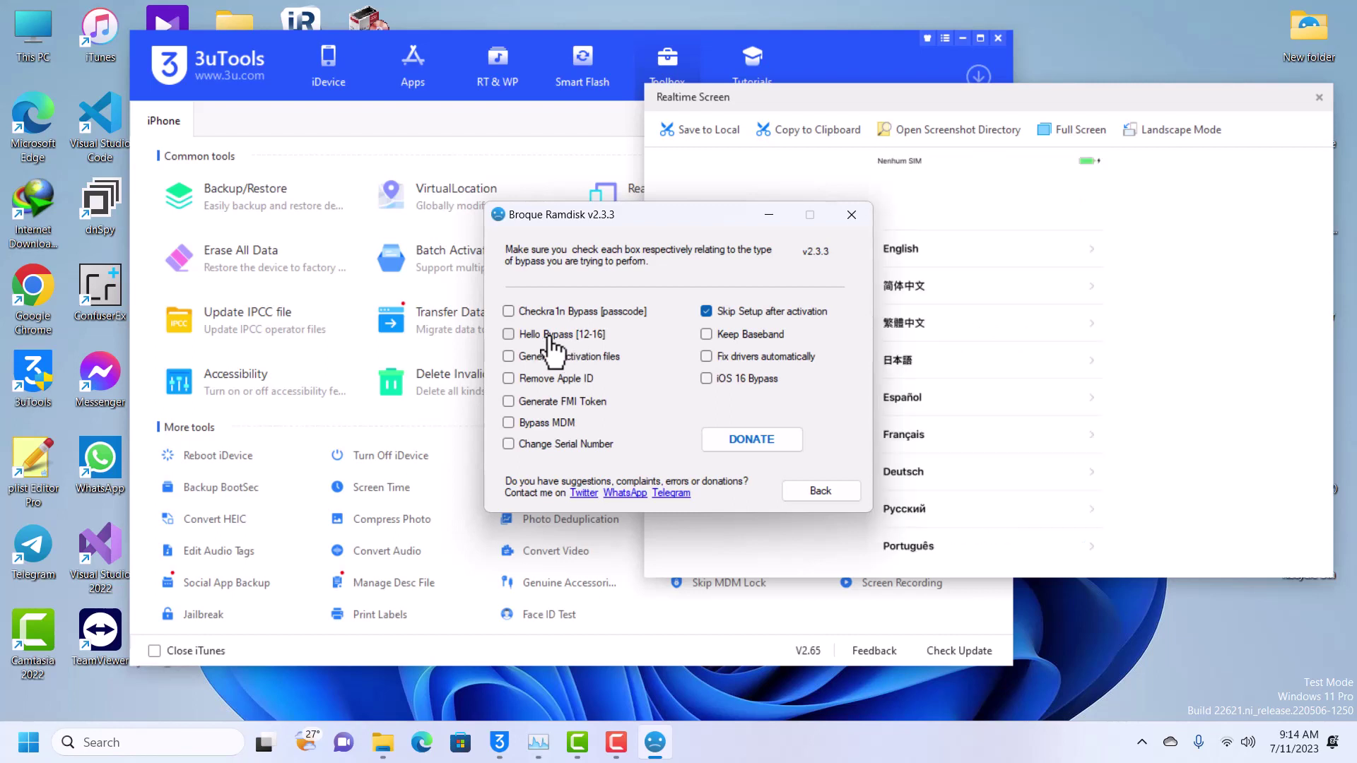
left_click(525, 337)
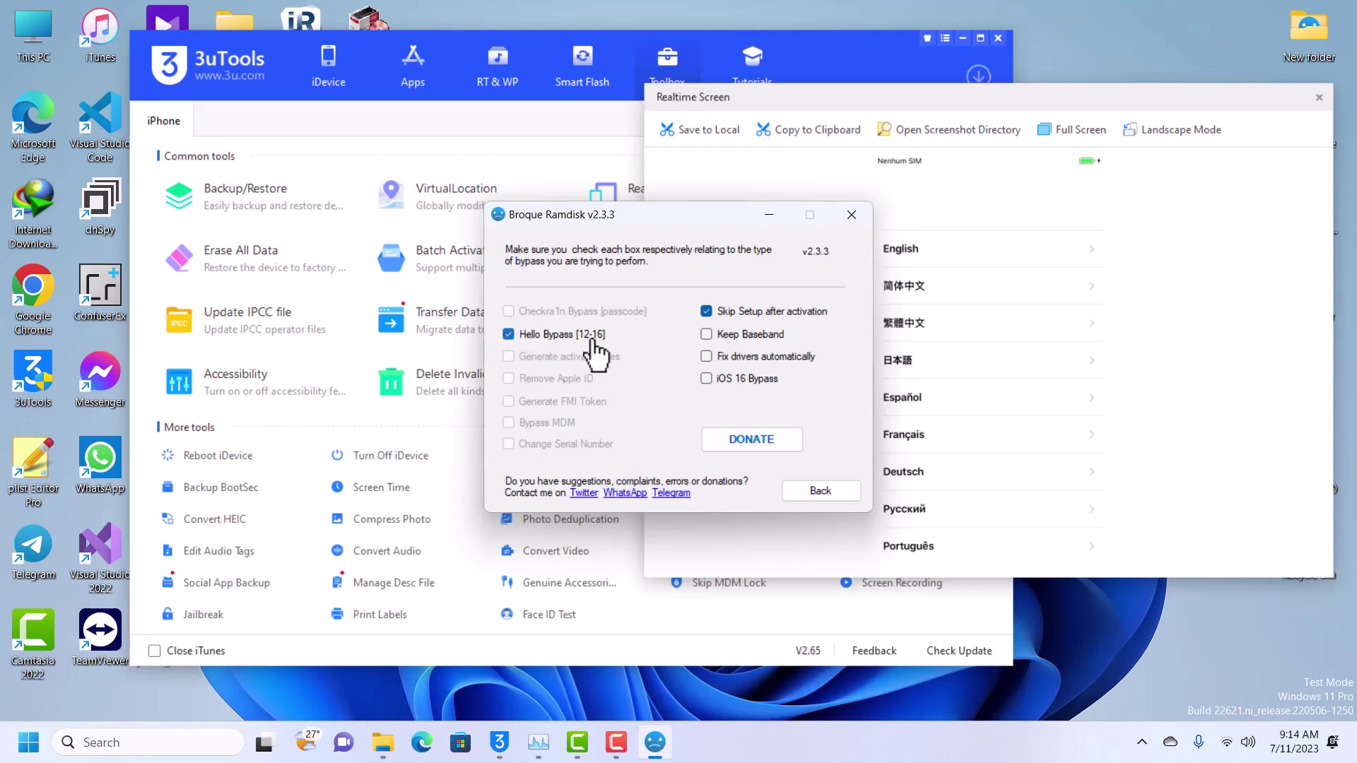
- Check the iPhone is detected, confirm success, and start the bypass
left_click(823, 490)
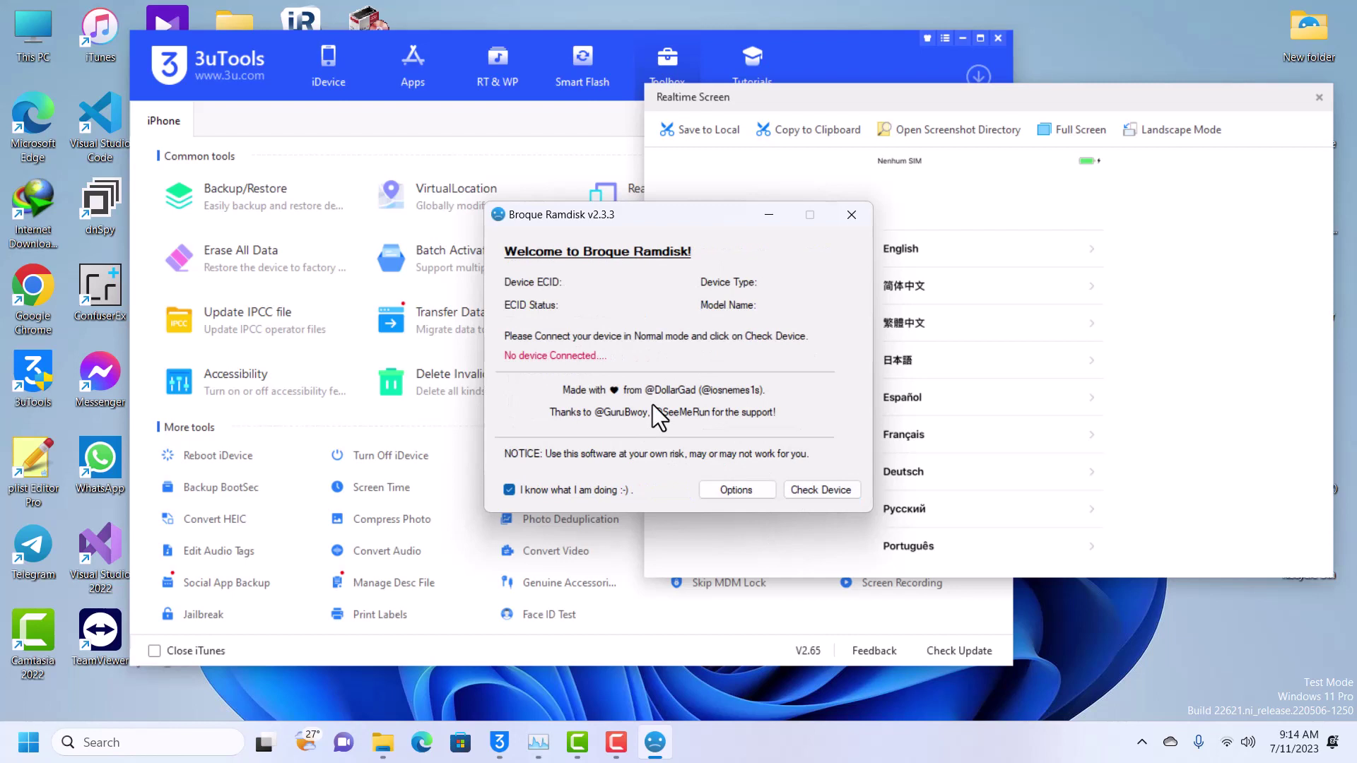
left_click(803, 490)
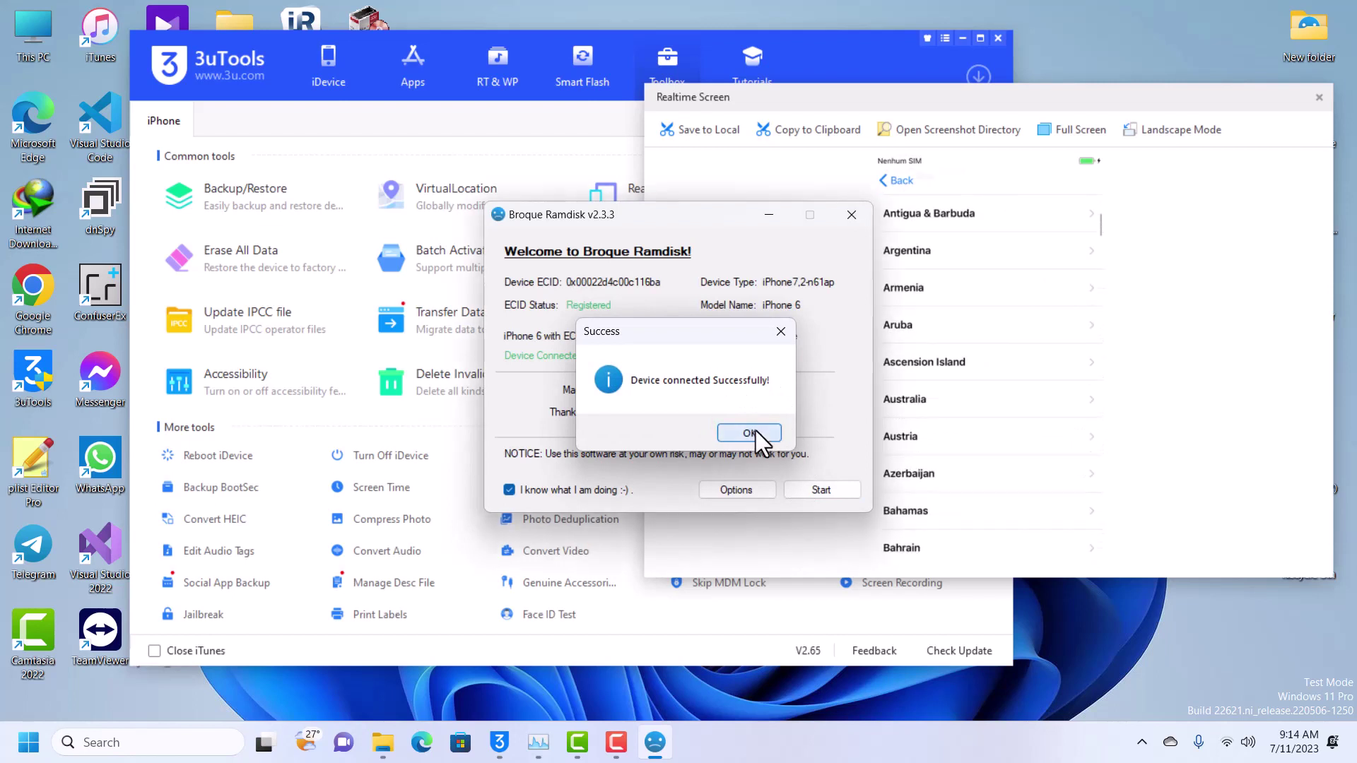
left_click(751, 434)
left_click(814, 491)
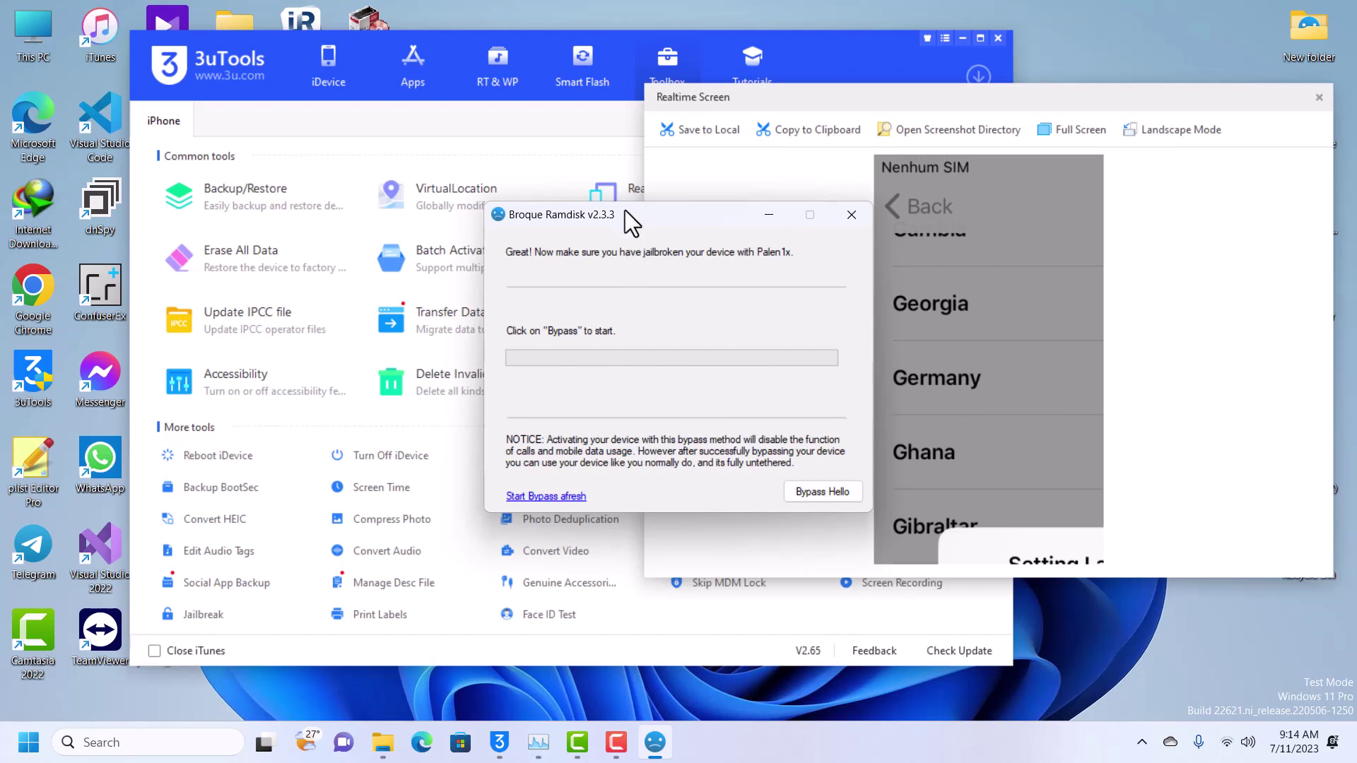
- Move the Broque Ramdisk window aside and run Bypass Hello
left_click_drag(625, 210, 387, 176)
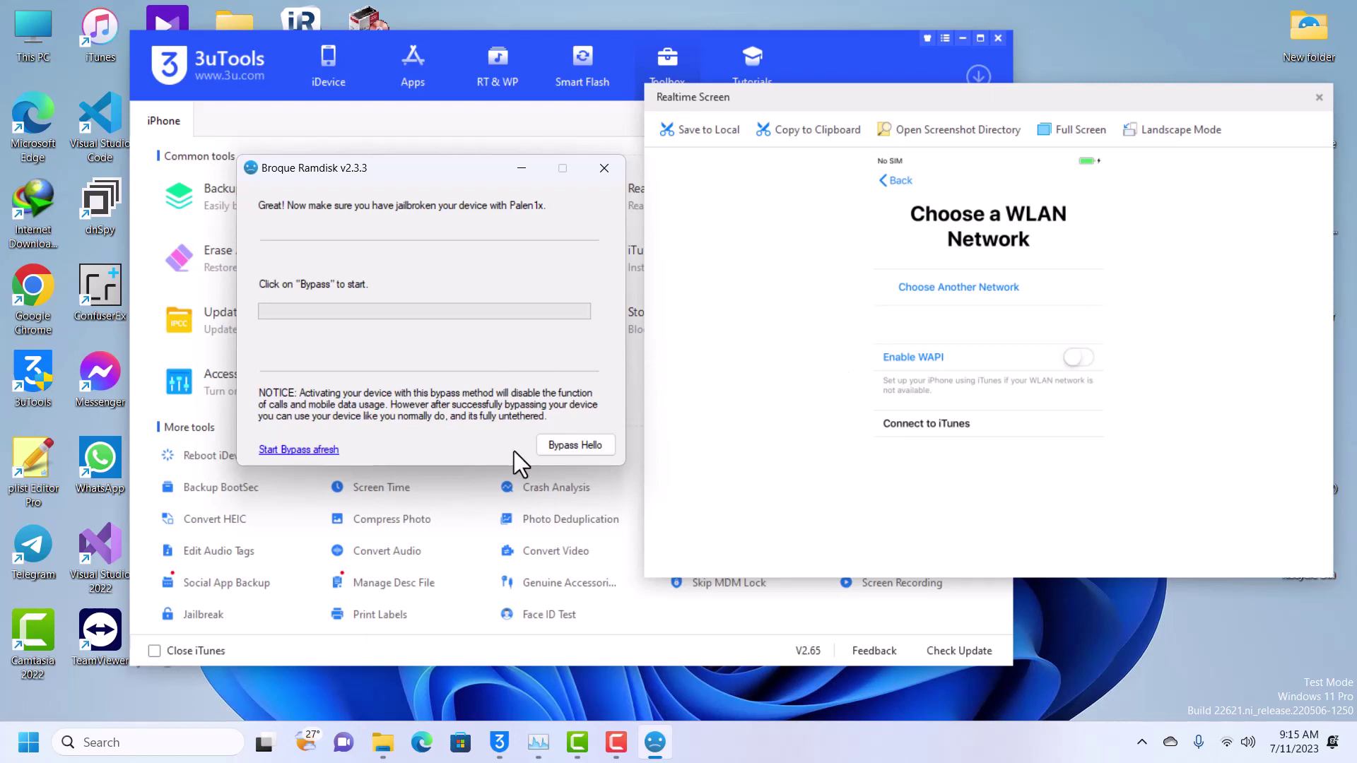
left_click(566, 451)
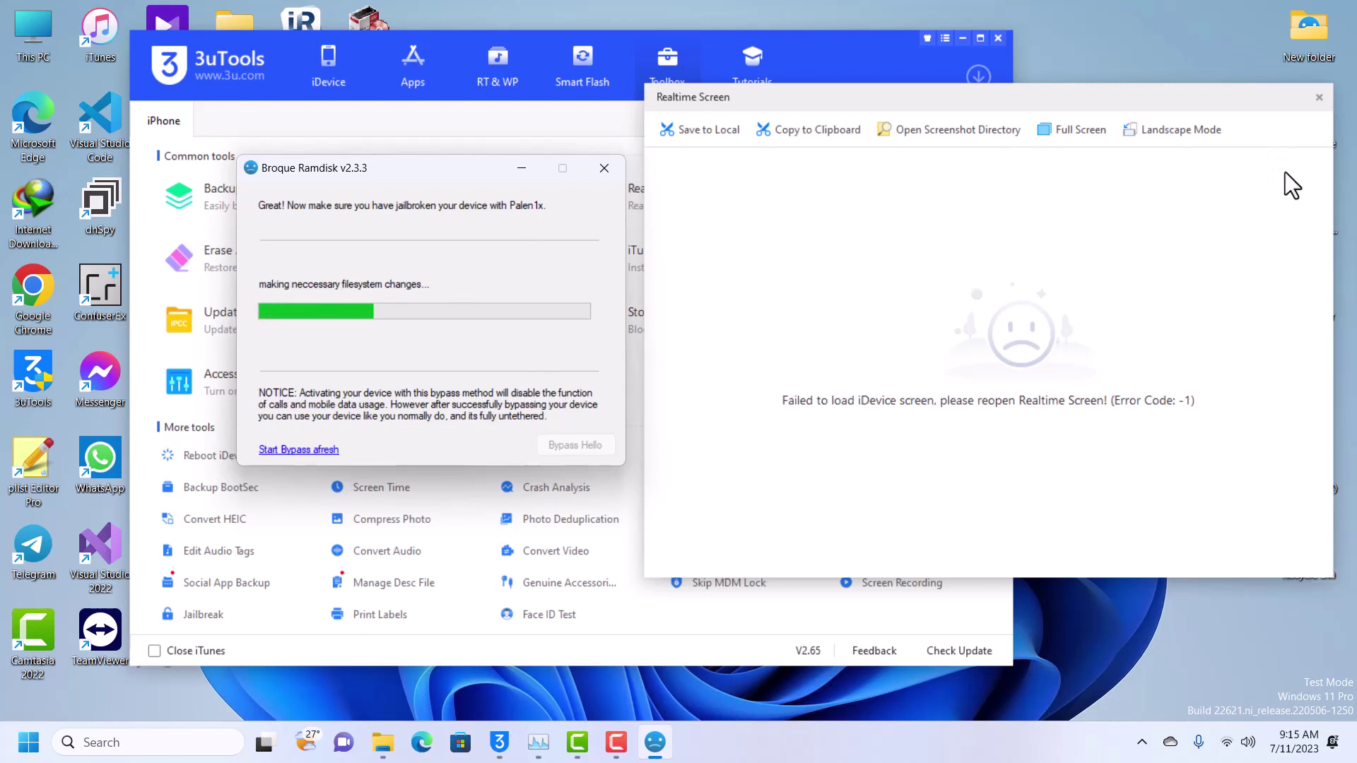
- Reopen the Realtime Screen mirror and place it right of the bypass window
left_click(1320, 96)
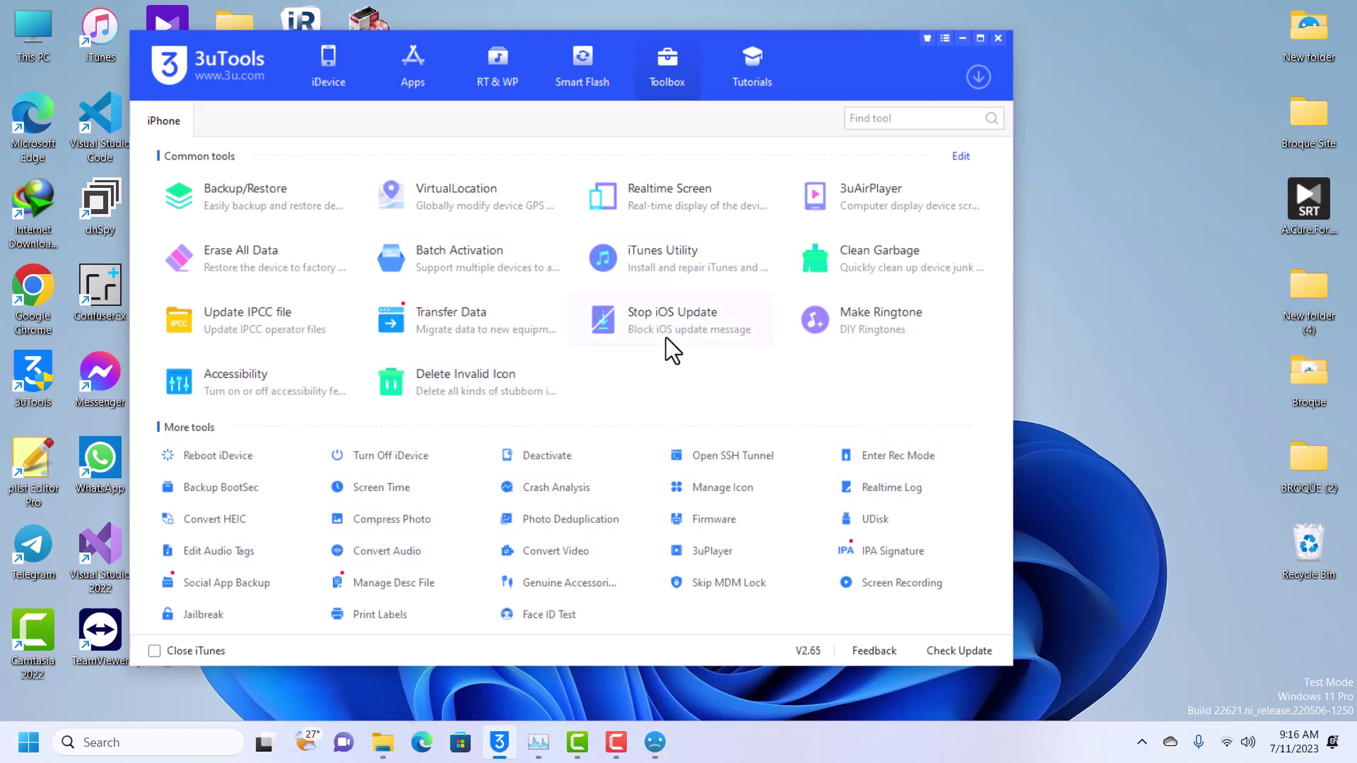
left_click(707, 209)
left_click(656, 742)
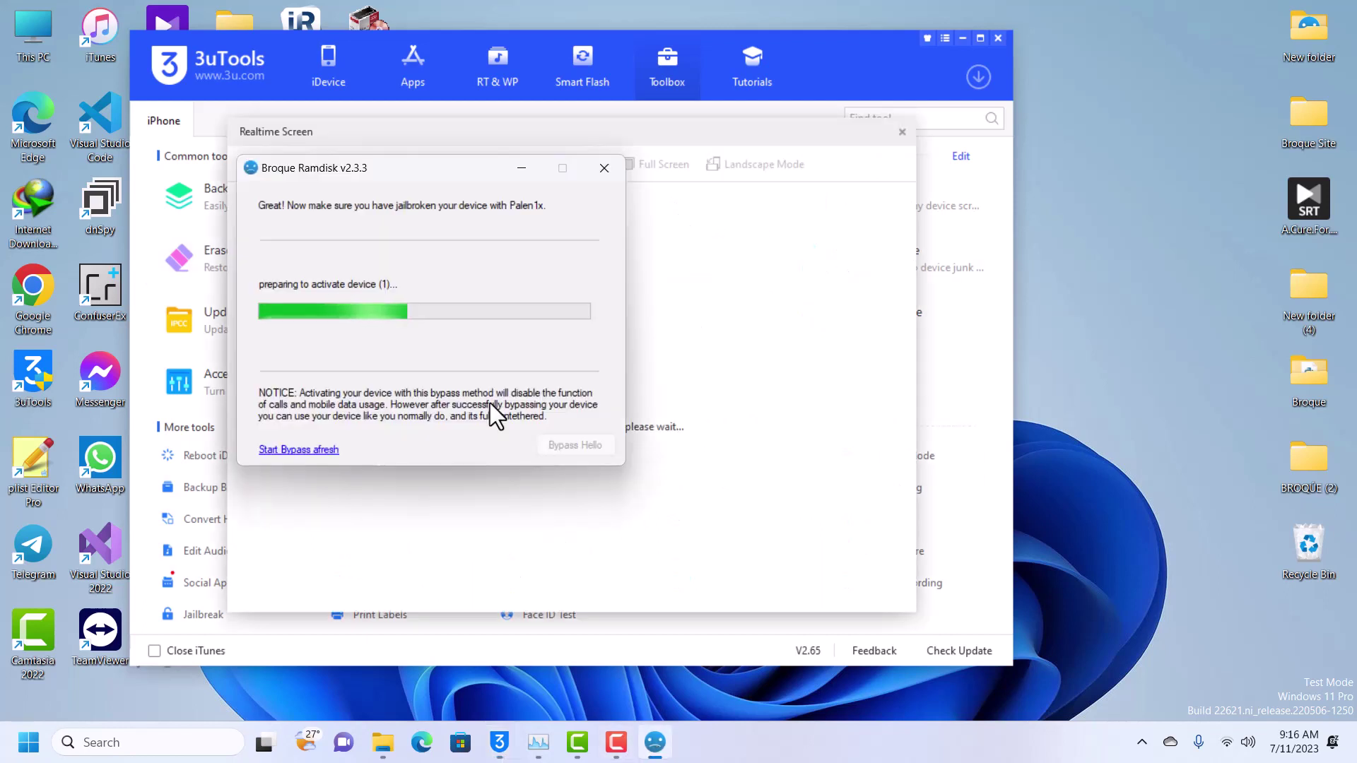
left_click(817, 135)
left_click_drag(817, 135, 970, 135)
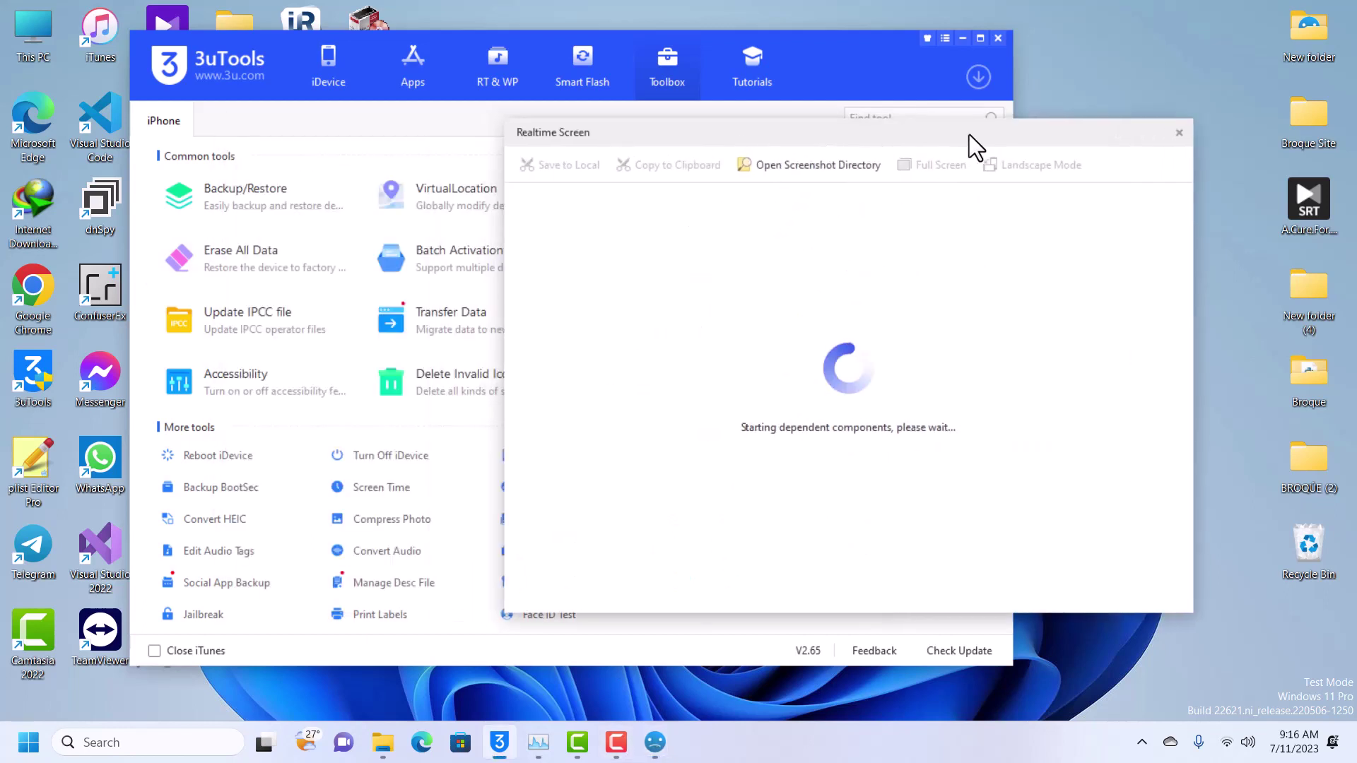
- Watch the bypass progress, then bring 3uTools back in front
left_click(657, 744)
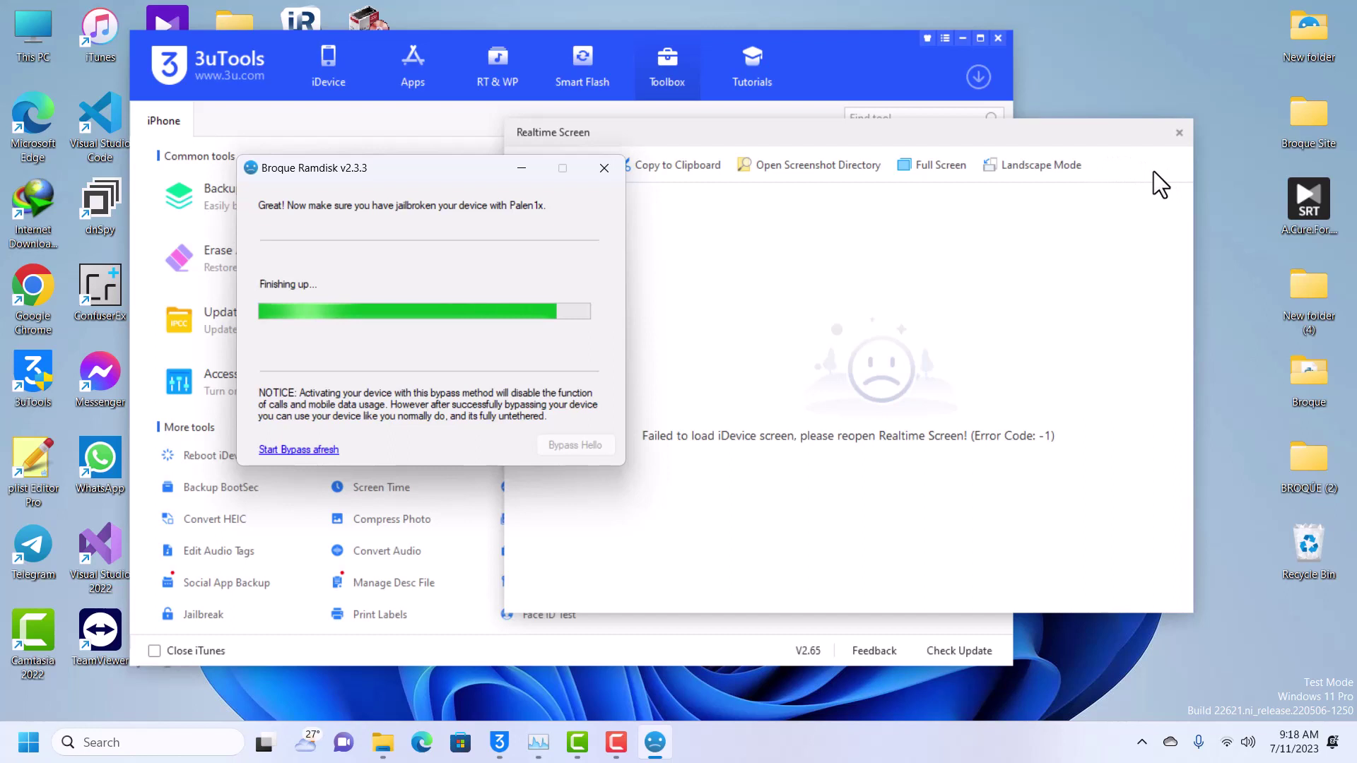
left_click(1179, 129)
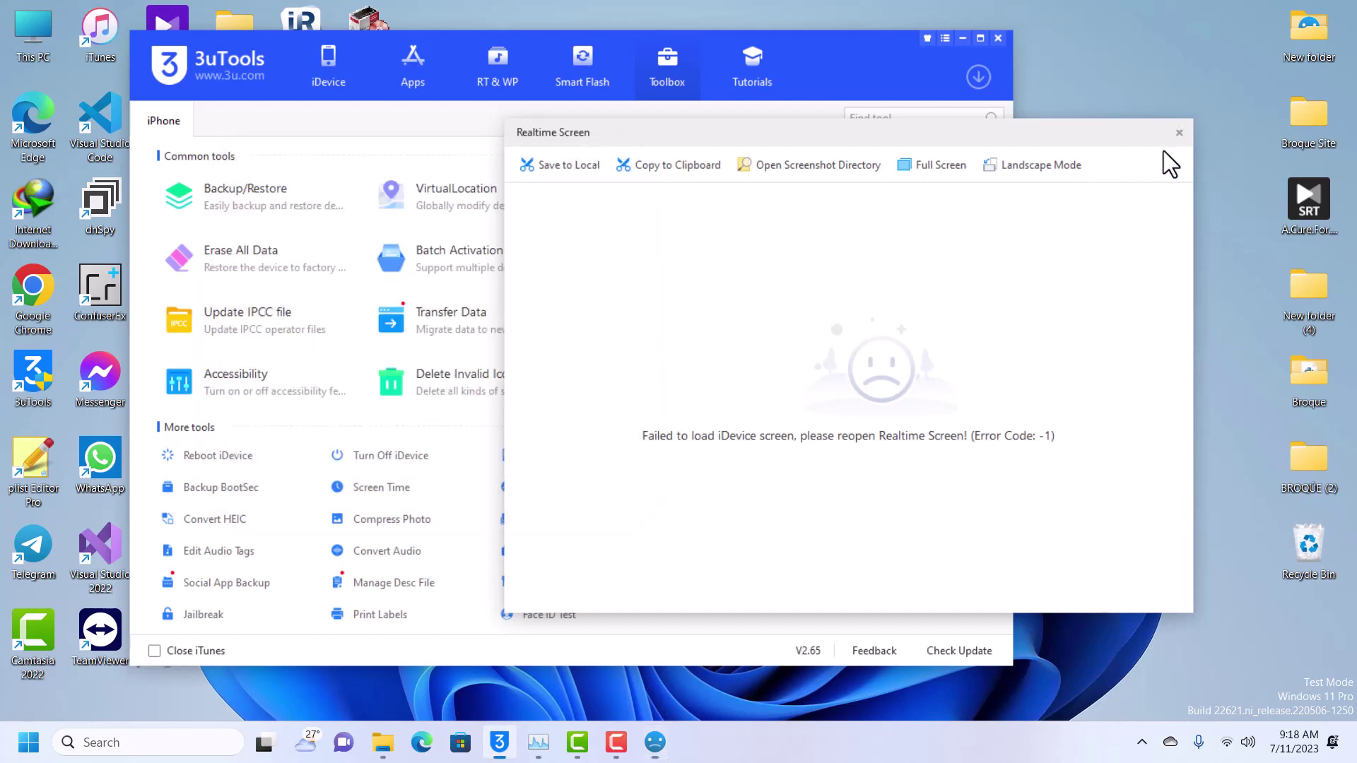
- Retry the failed Realtime Screen mirror, then close it when it stalls
left_click(1176, 134)
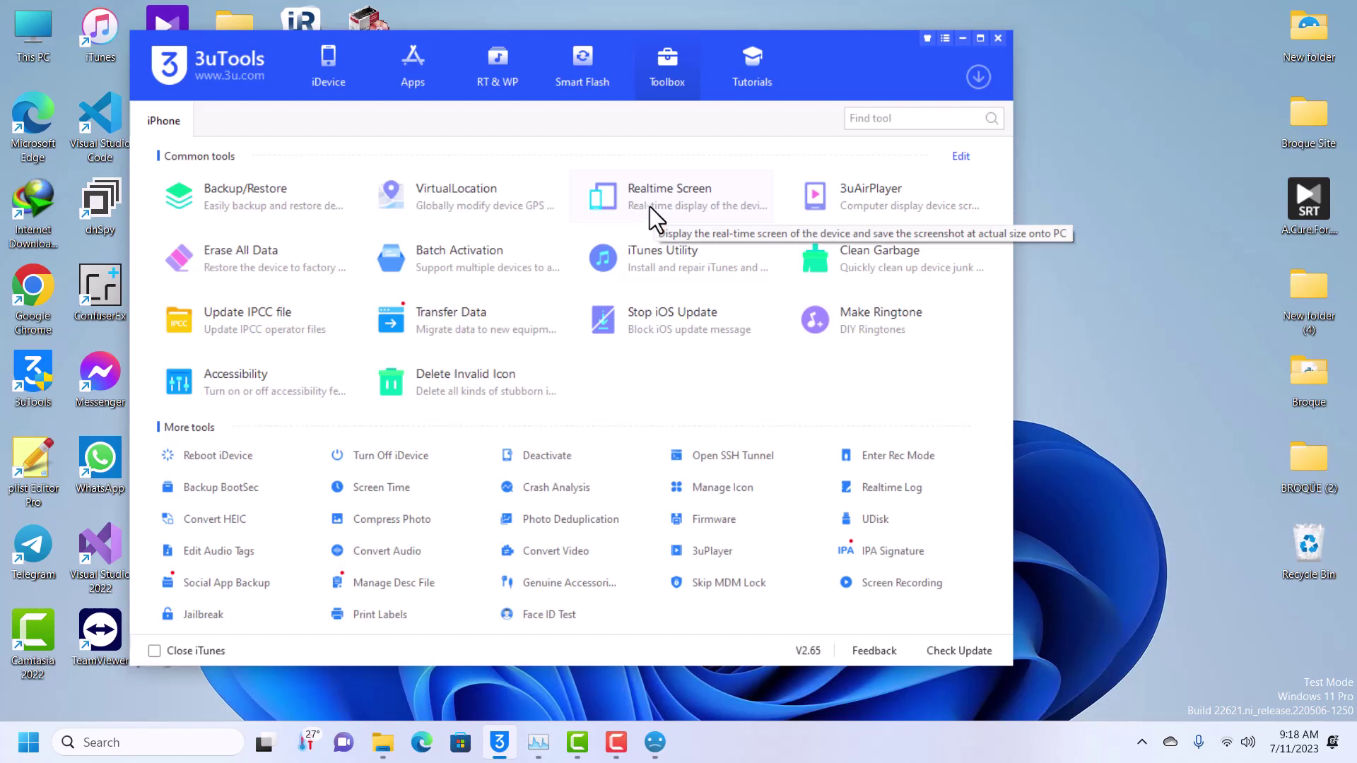
left_click(650, 207)
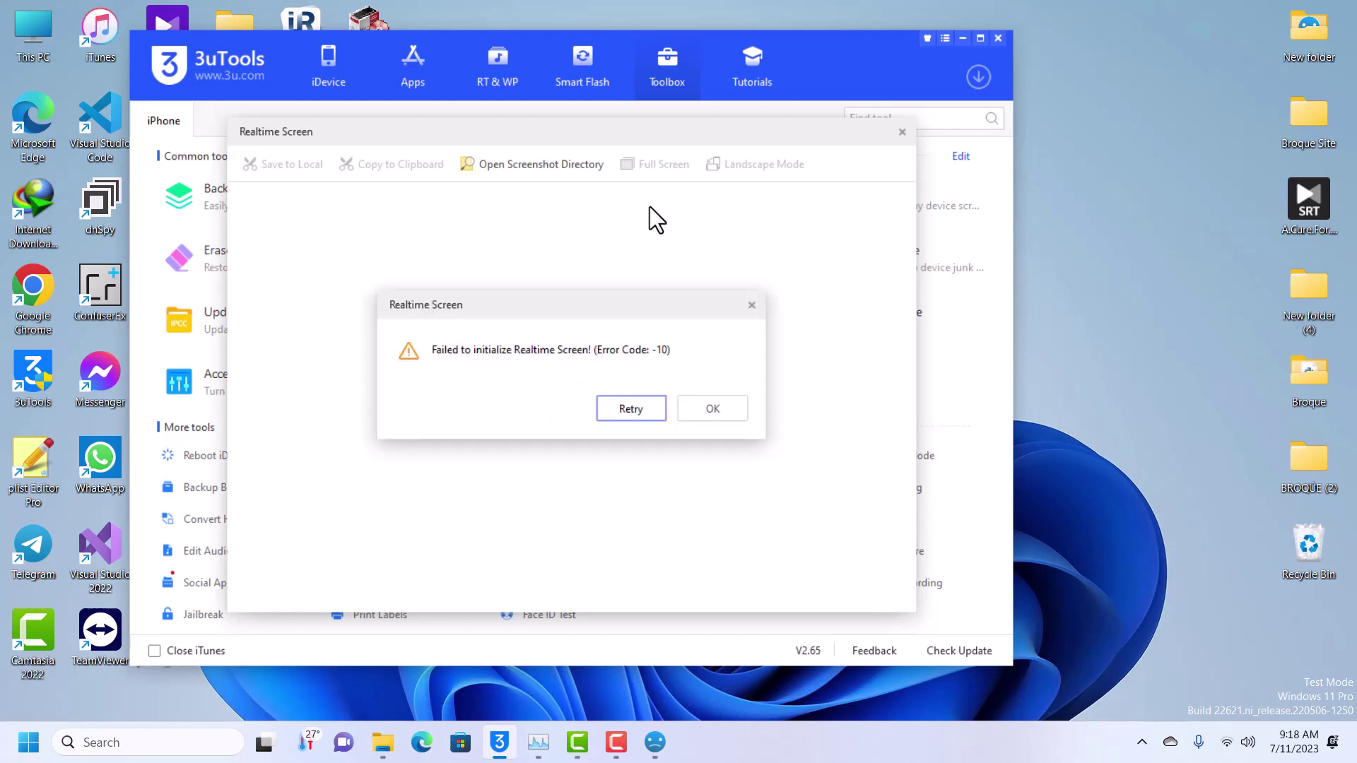
left_click(630, 415)
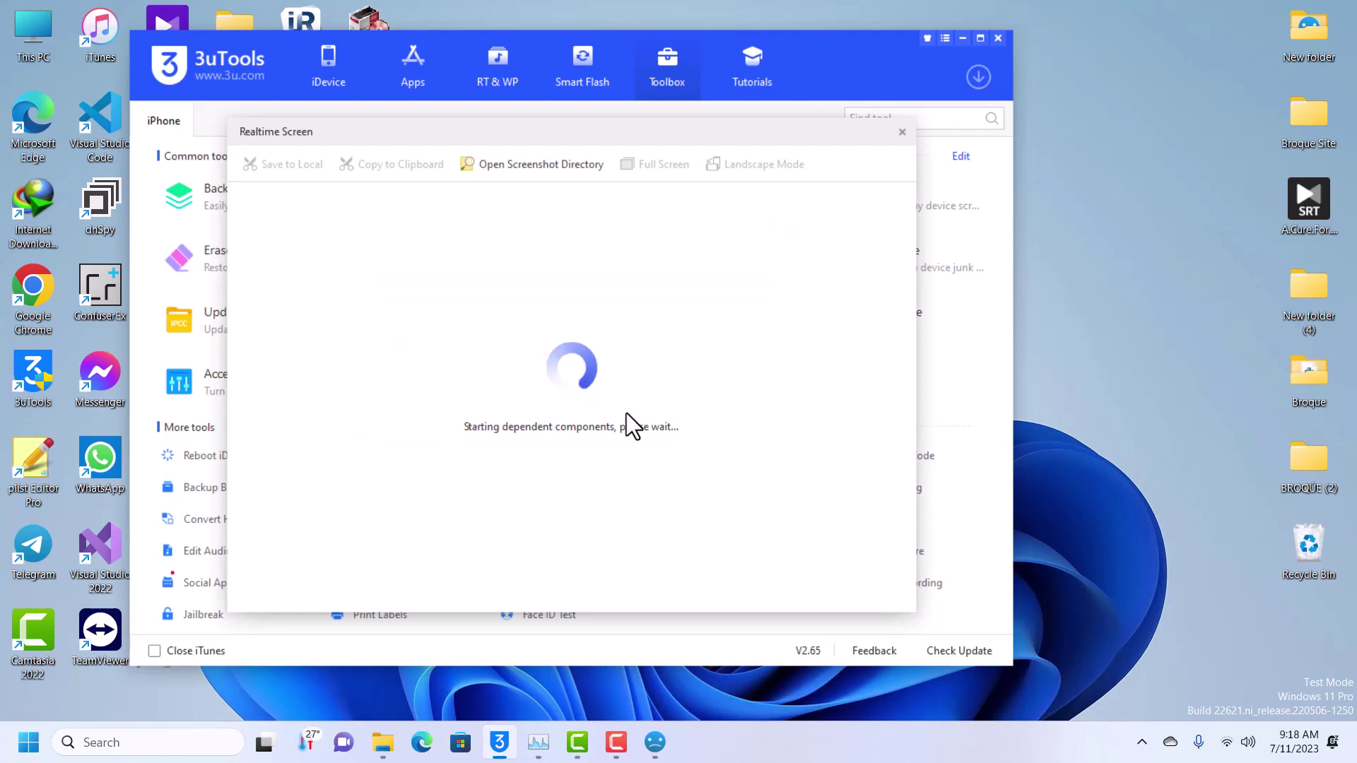
left_click(900, 132)
left_click(650, 192)
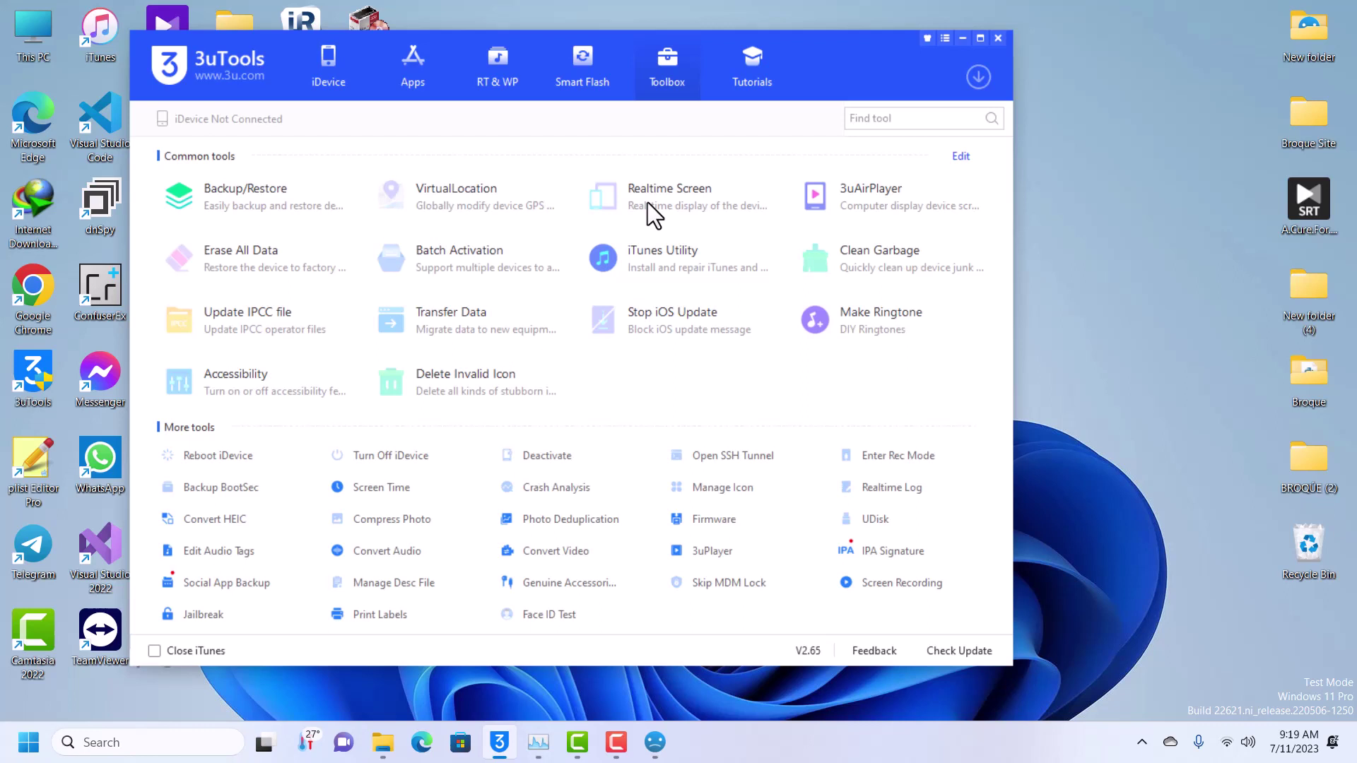
- Reload the iDevice info page until the iPhone 6 shows as activated on iOS 12.5.7
left_click(345, 81)
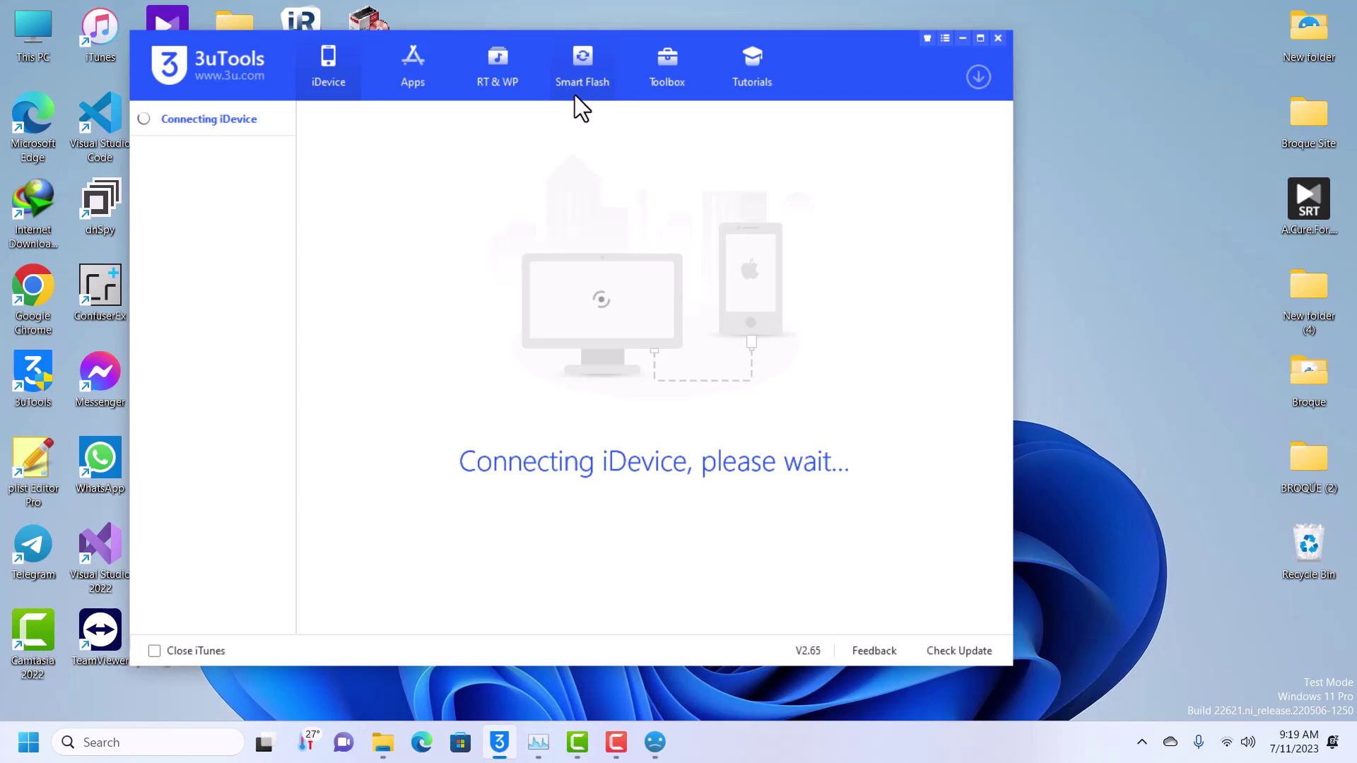
left_click(679, 78)
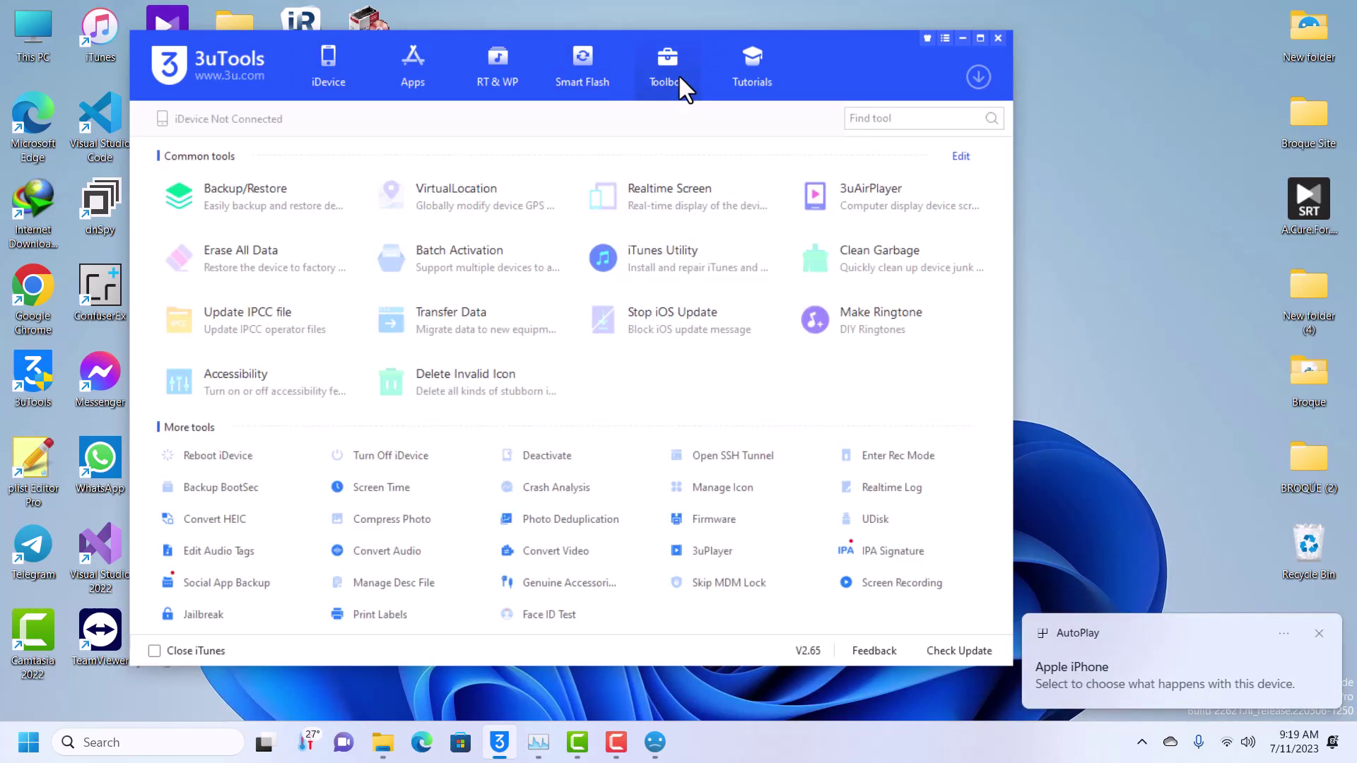
left_click(352, 76)
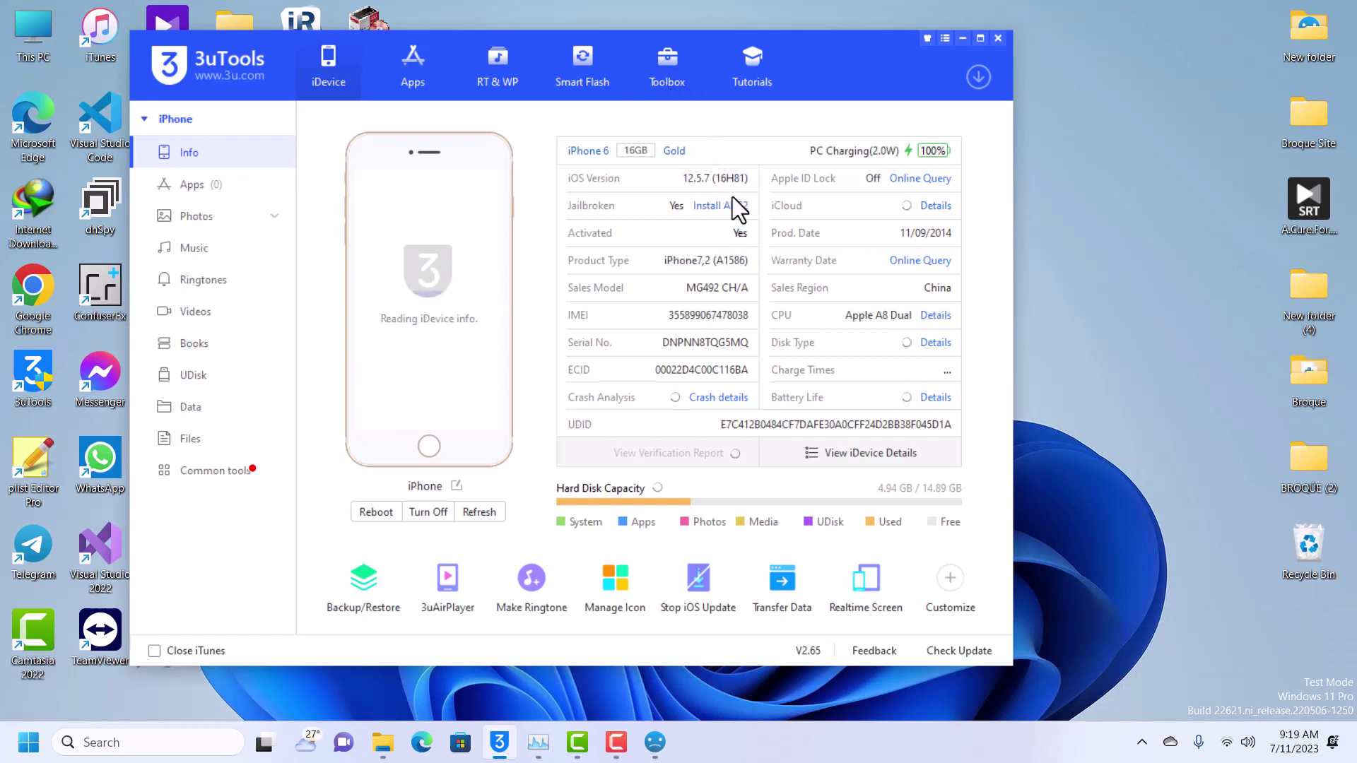
- Show the activated iPhone's home screen in Realtime Screen and surface the activation success message
left_click(678, 80)
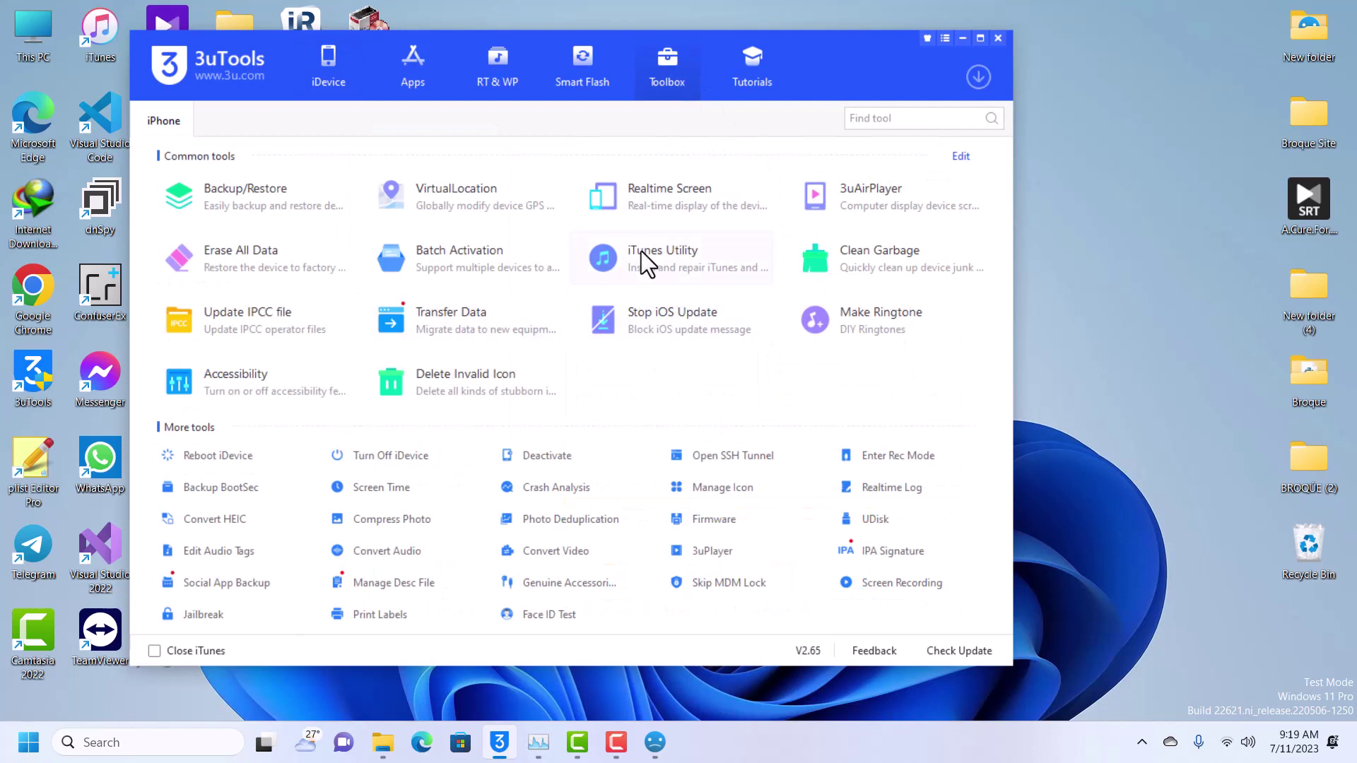
left_click(648, 219)
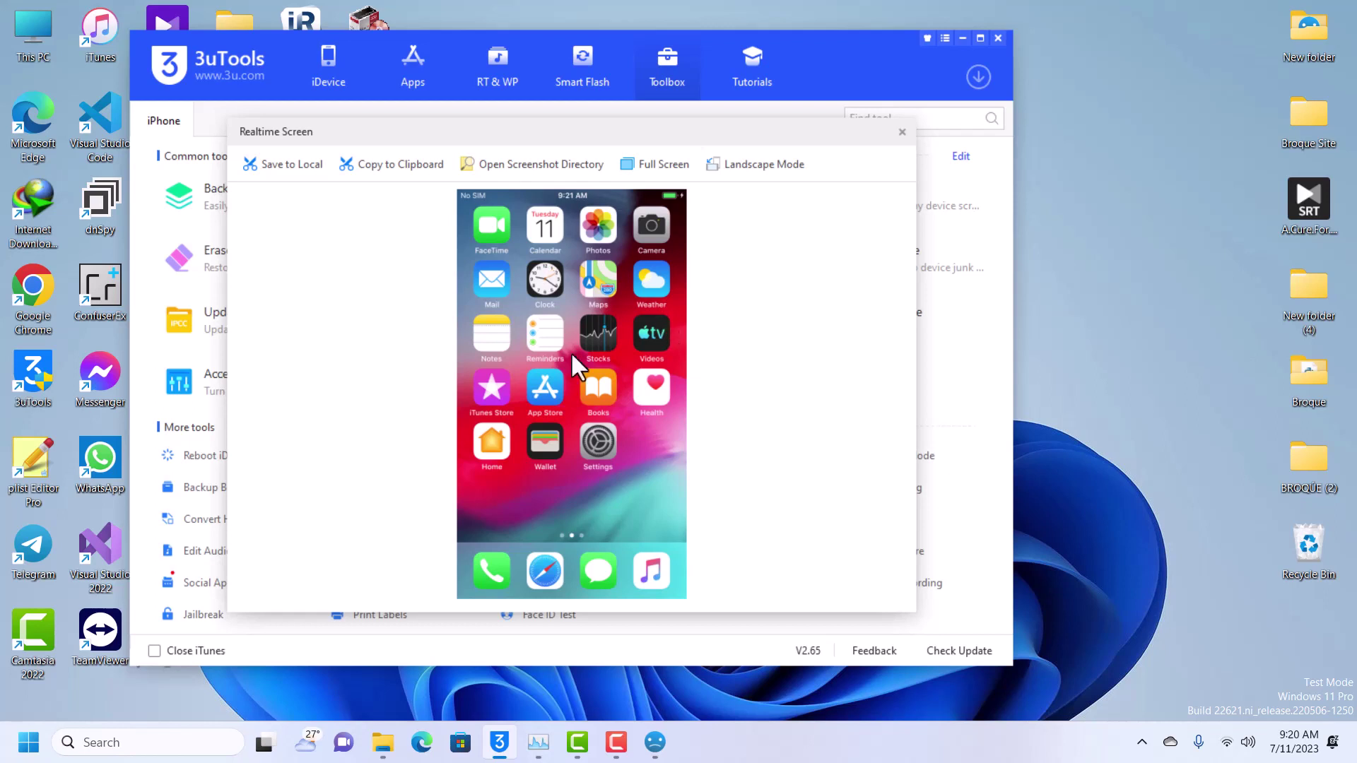
mouse_move(655, 742)
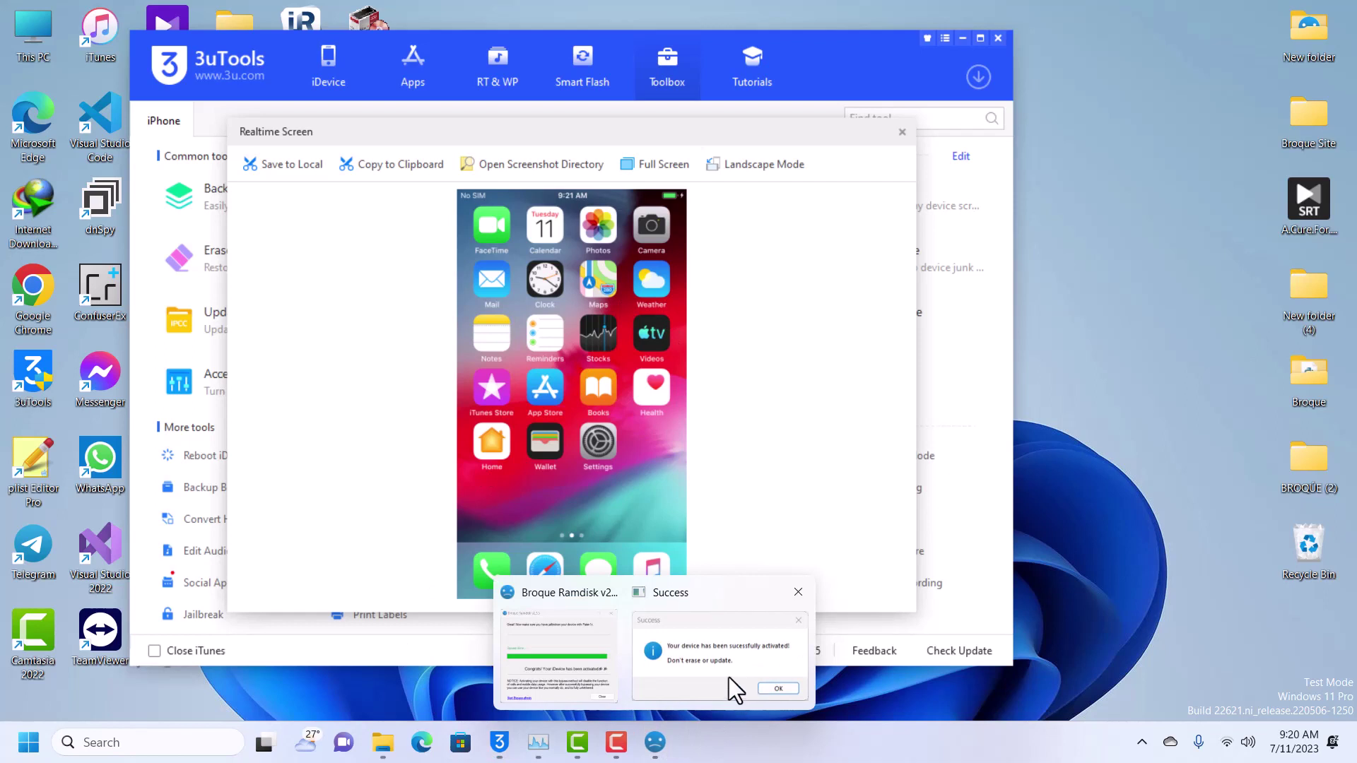
left_click(693, 667)
- Dismiss the success message, restart the bypass and select the Hello Bypass [12-16] method
left_click(775, 435)
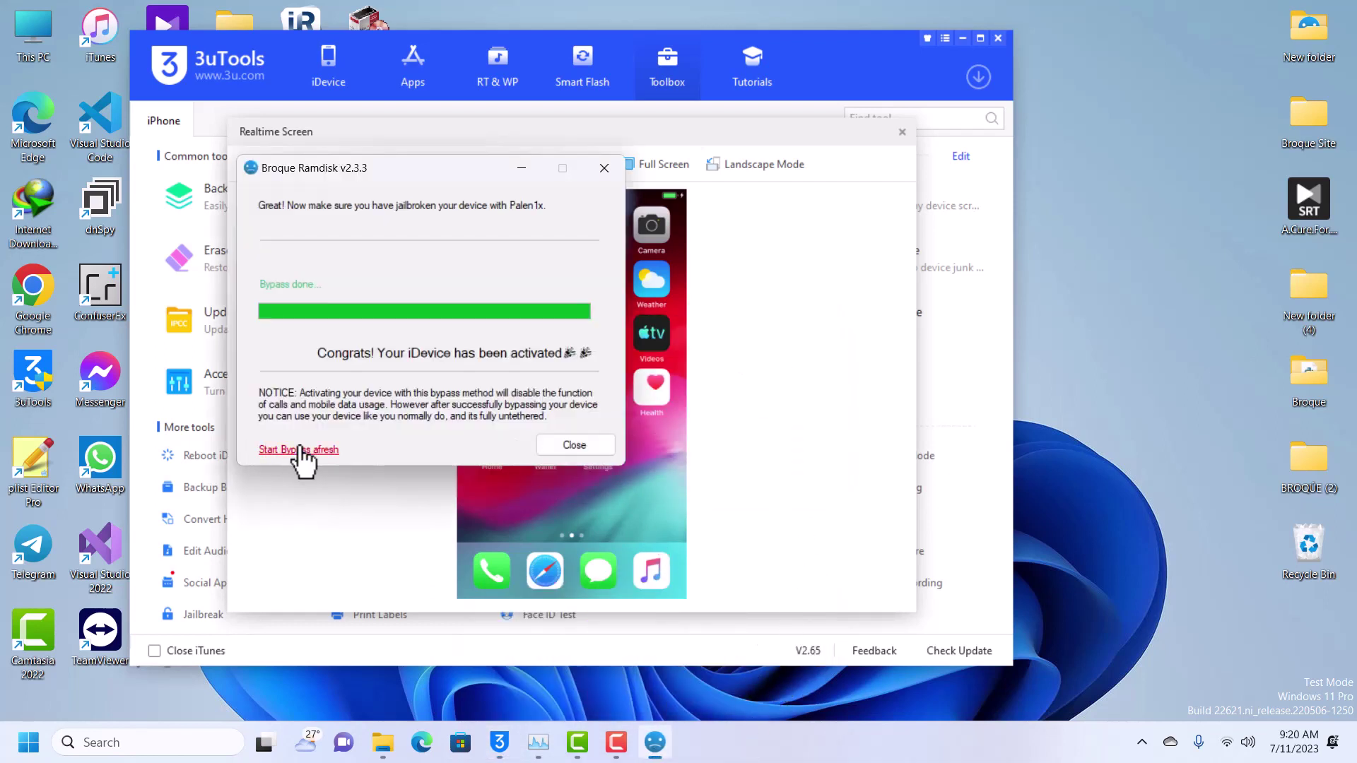
left_click(302, 451)
left_click(489, 444)
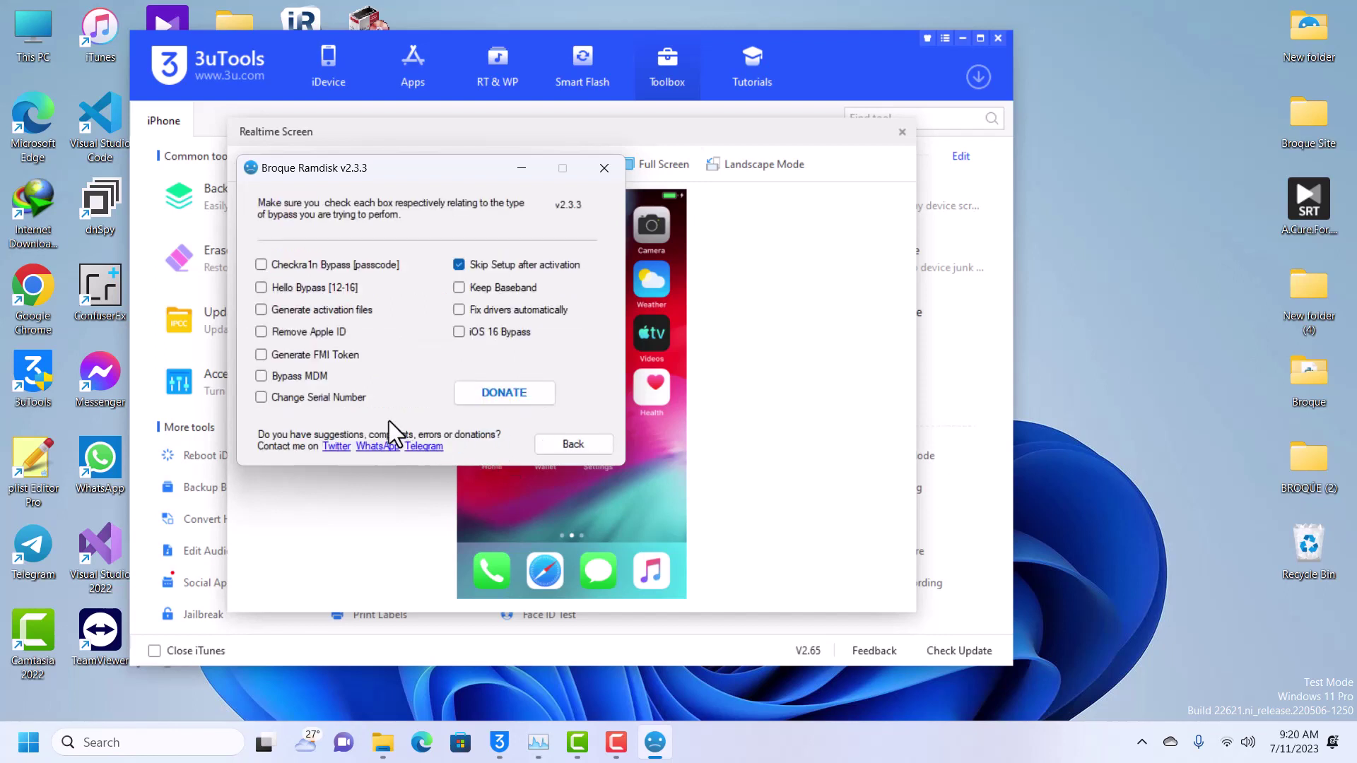
left_click(312, 299)
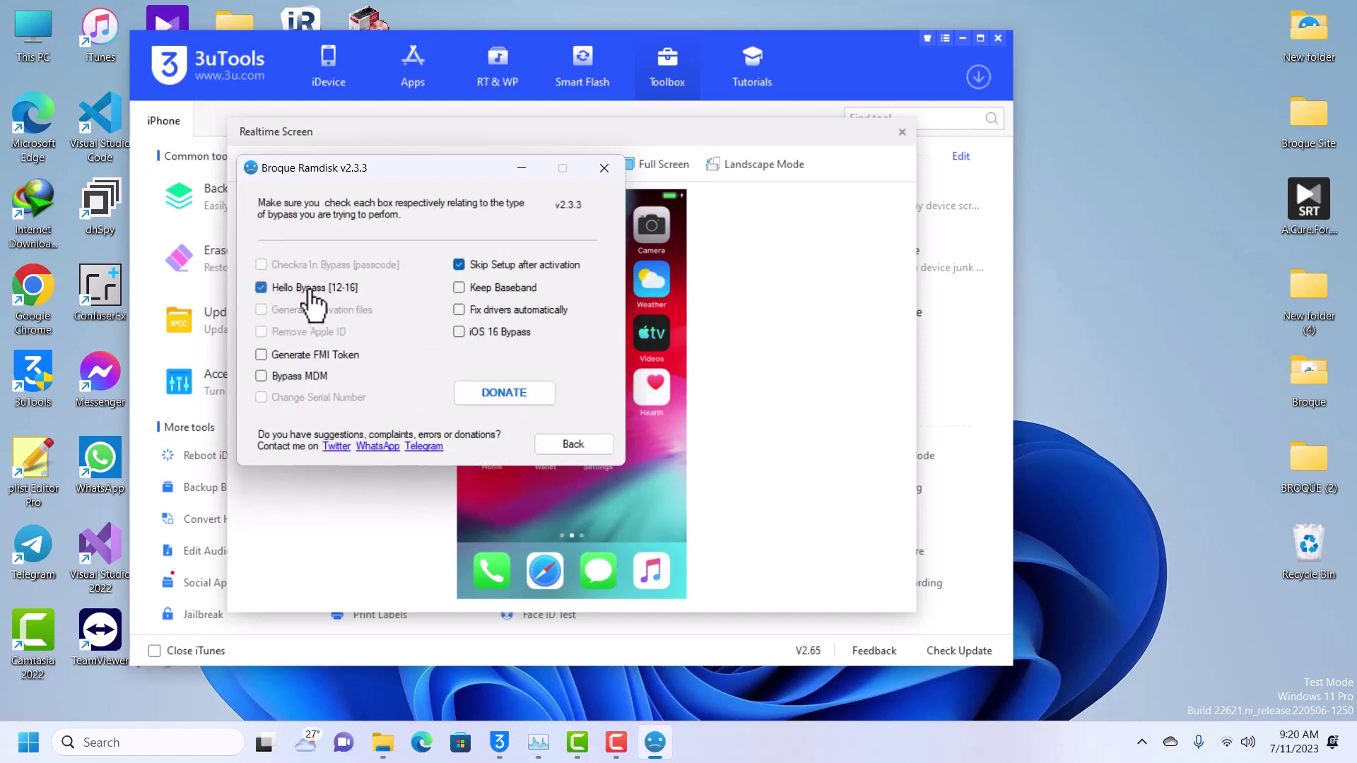
left_click(570, 450)
- Detect the connected iPhone 6 and start the bypass, which reports the device already activated
left_click(578, 448)
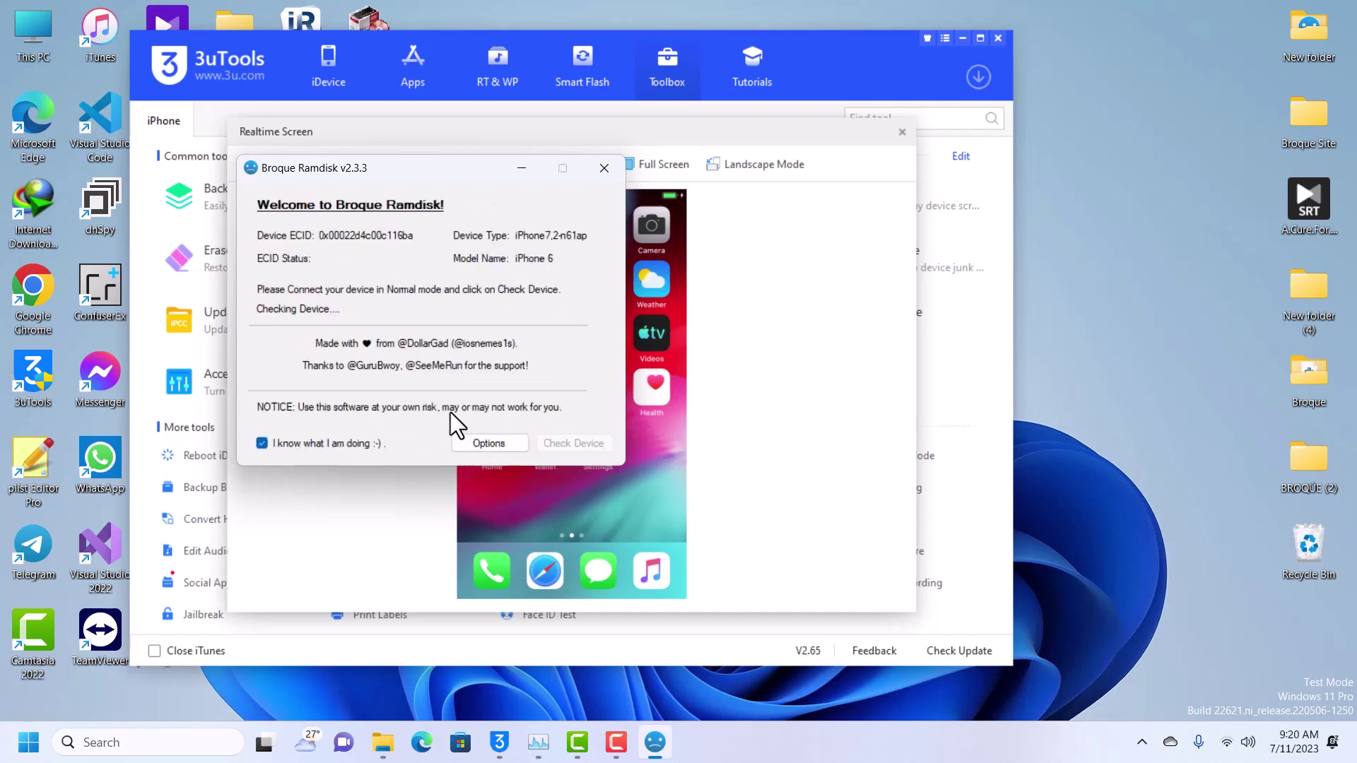
left_click(721, 435)
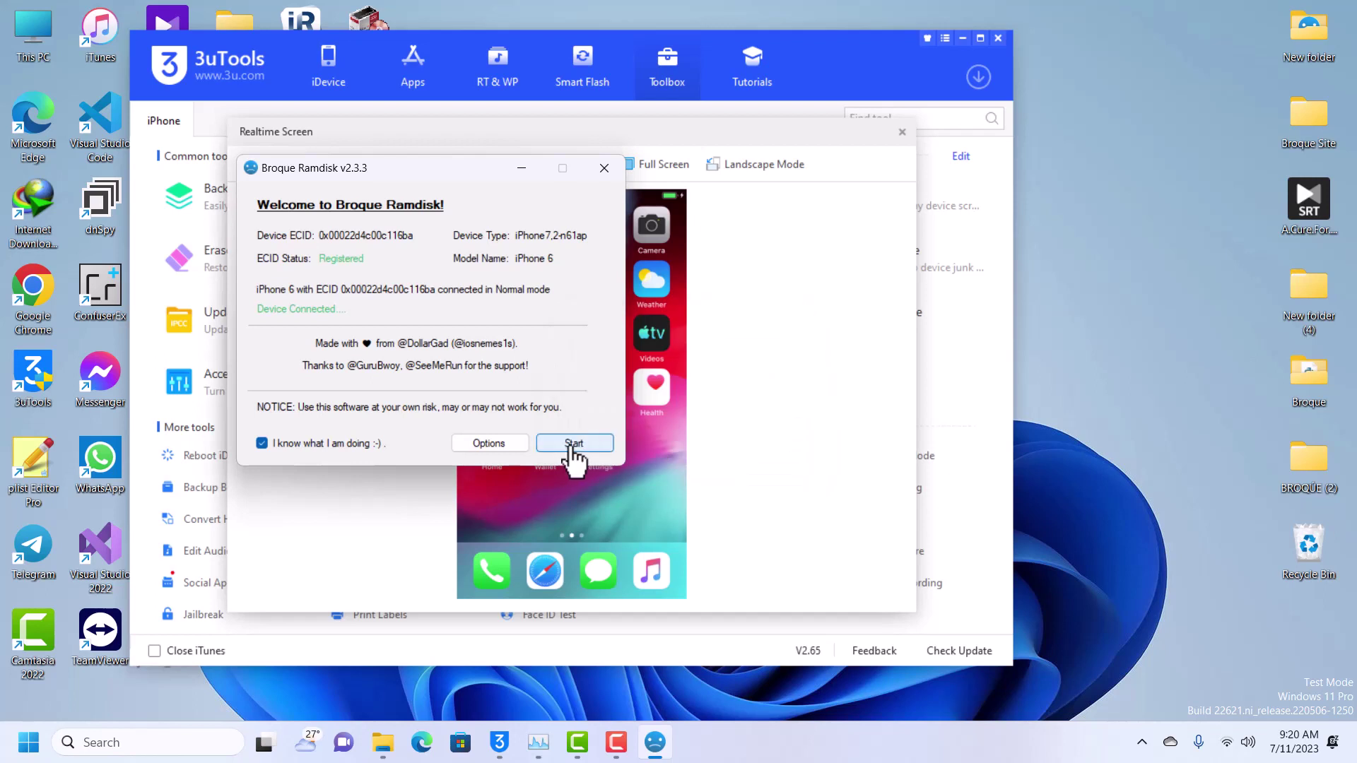
left_click(564, 440)
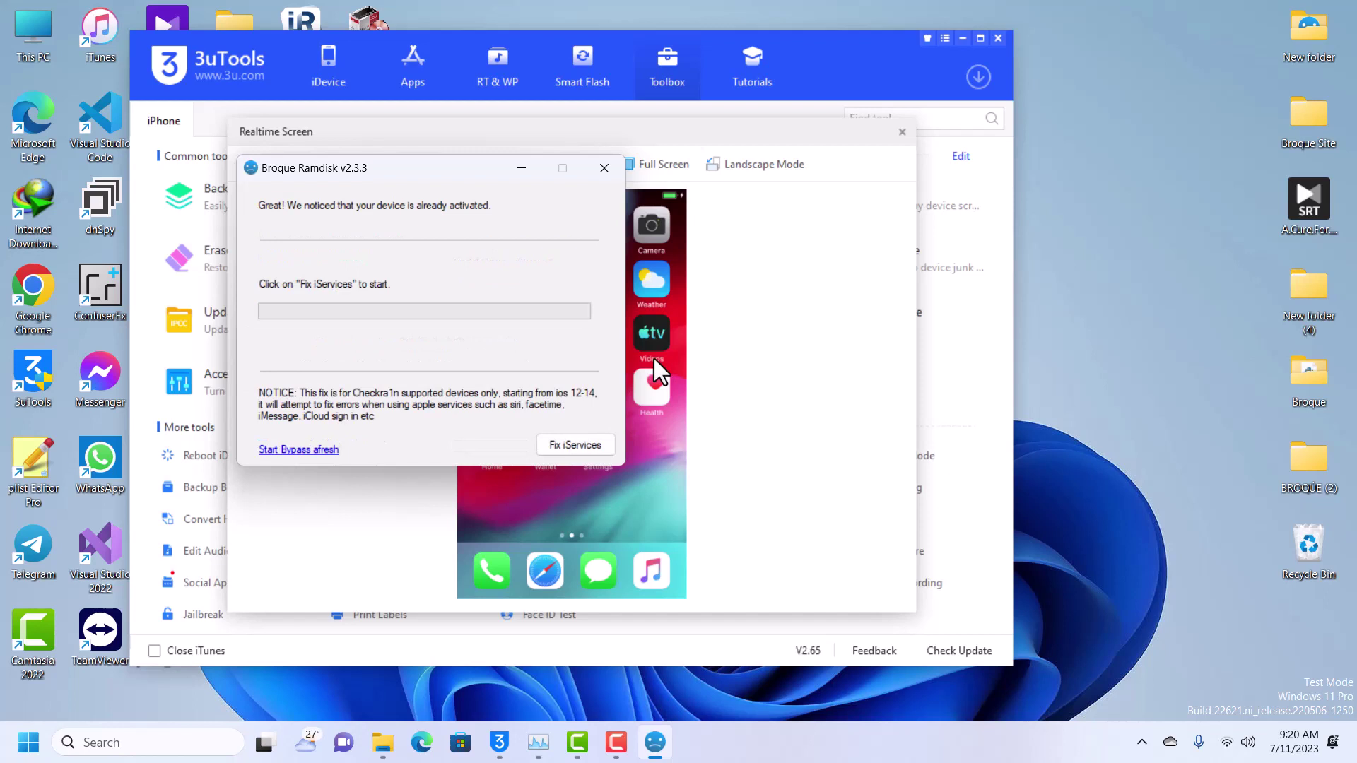
- Run Fix iServices on the activated phone and confirm the fix starts
left_click(573, 449)
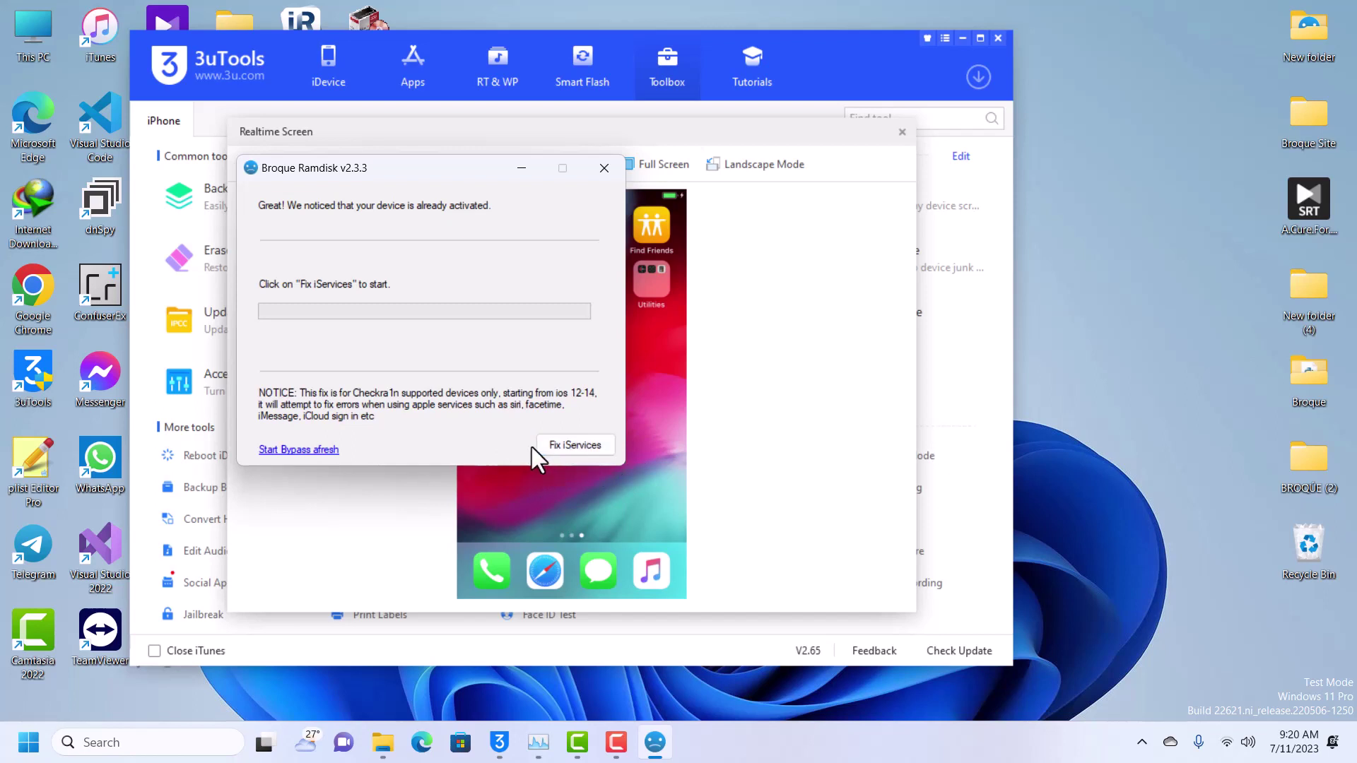
left_click(584, 448)
left_click(577, 446)
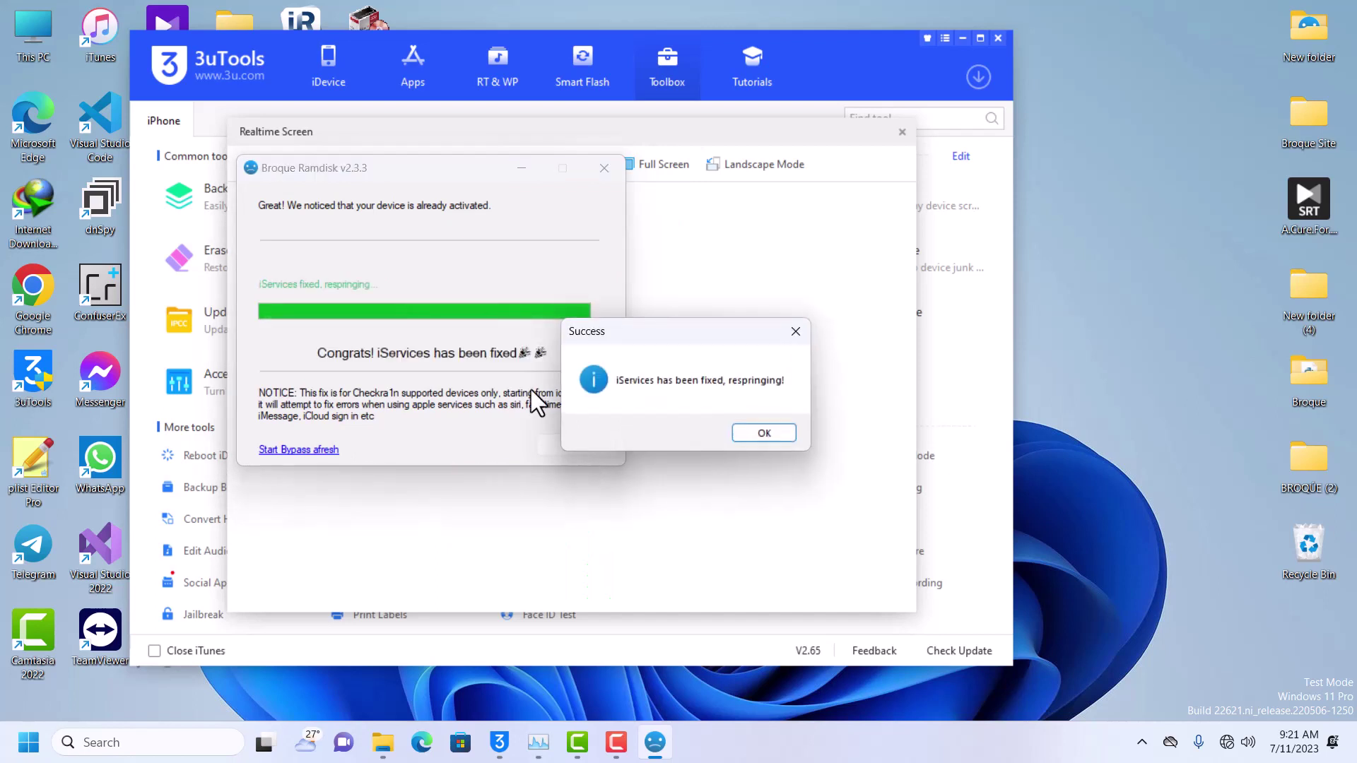
- Acknowledge the iServices fixed message and close the Broque Ramdisk window
left_click(764, 431)
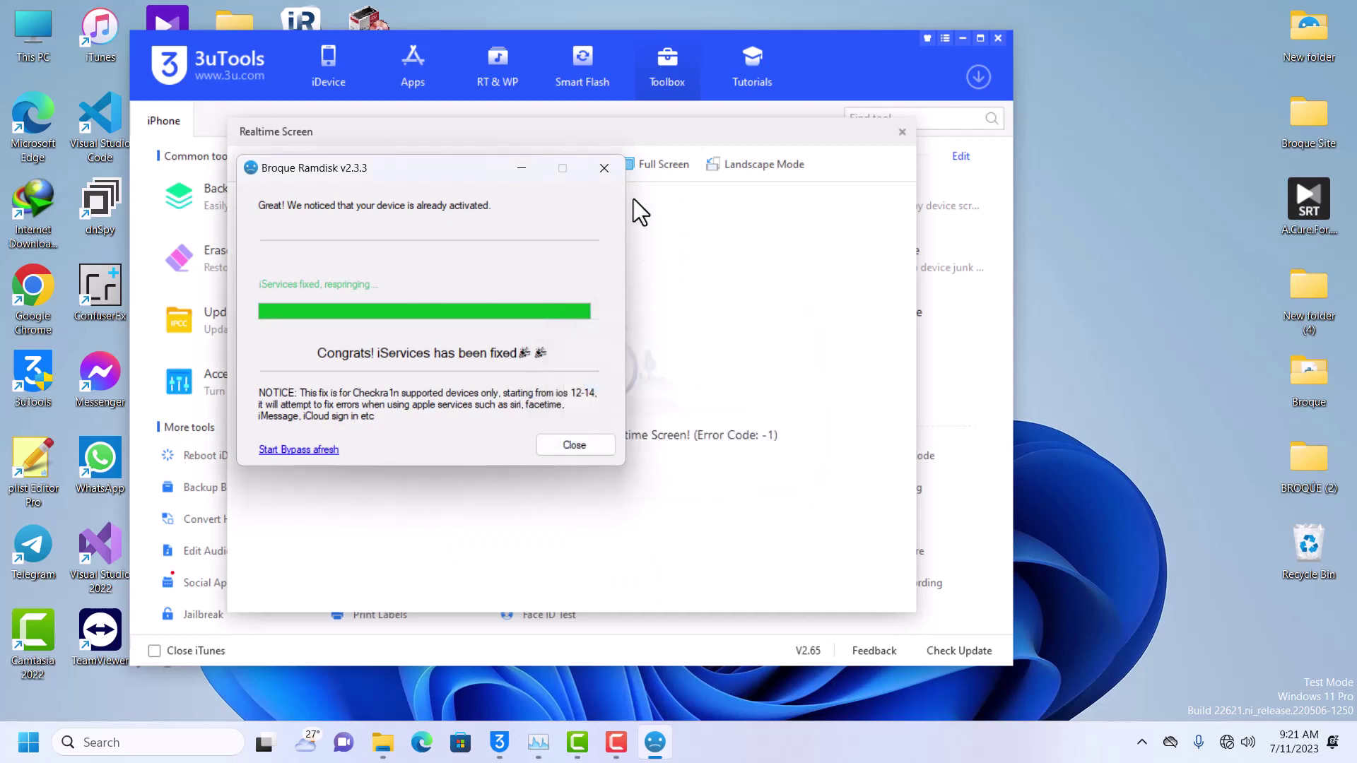
left_click(526, 168)
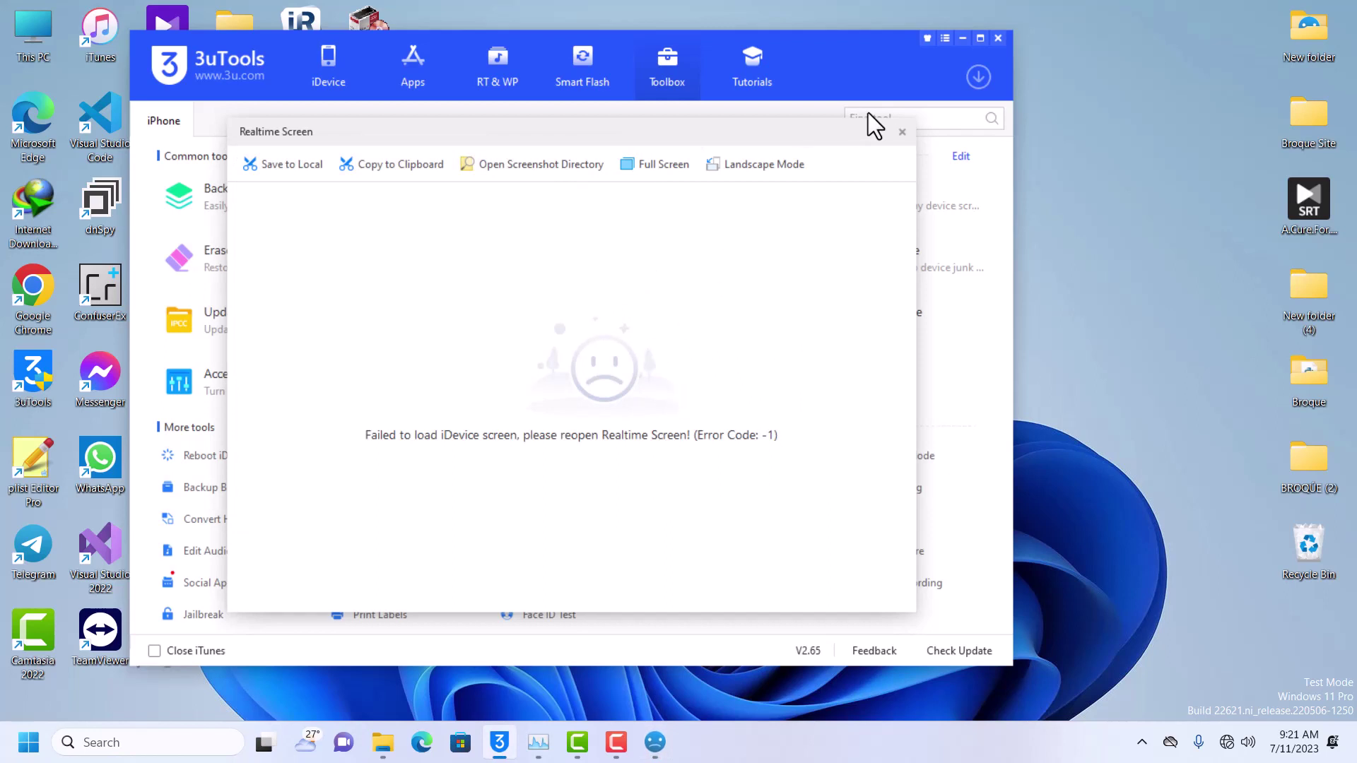
- Close the failed Realtime Screen window and switch to the iDevice page to reconnect the iPhone
left_click(903, 147)
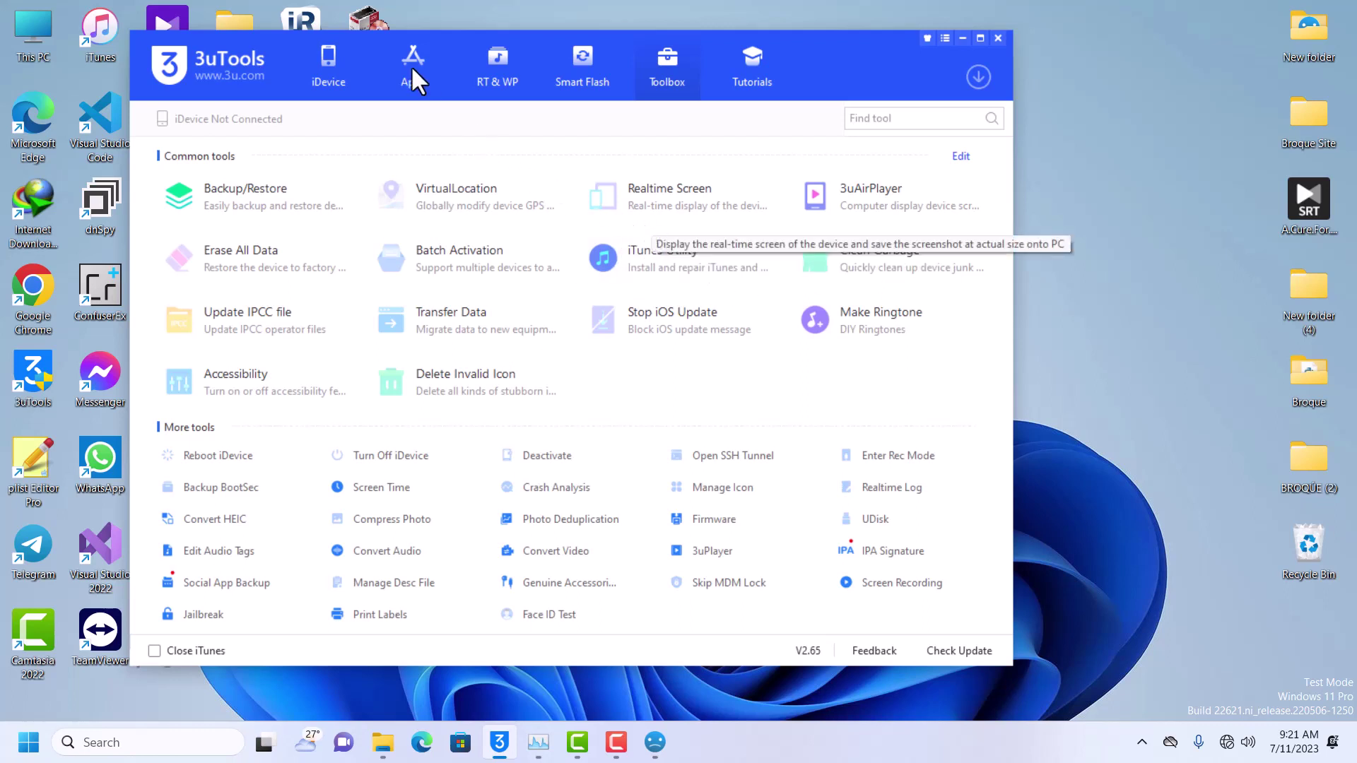
left_click(341, 86)
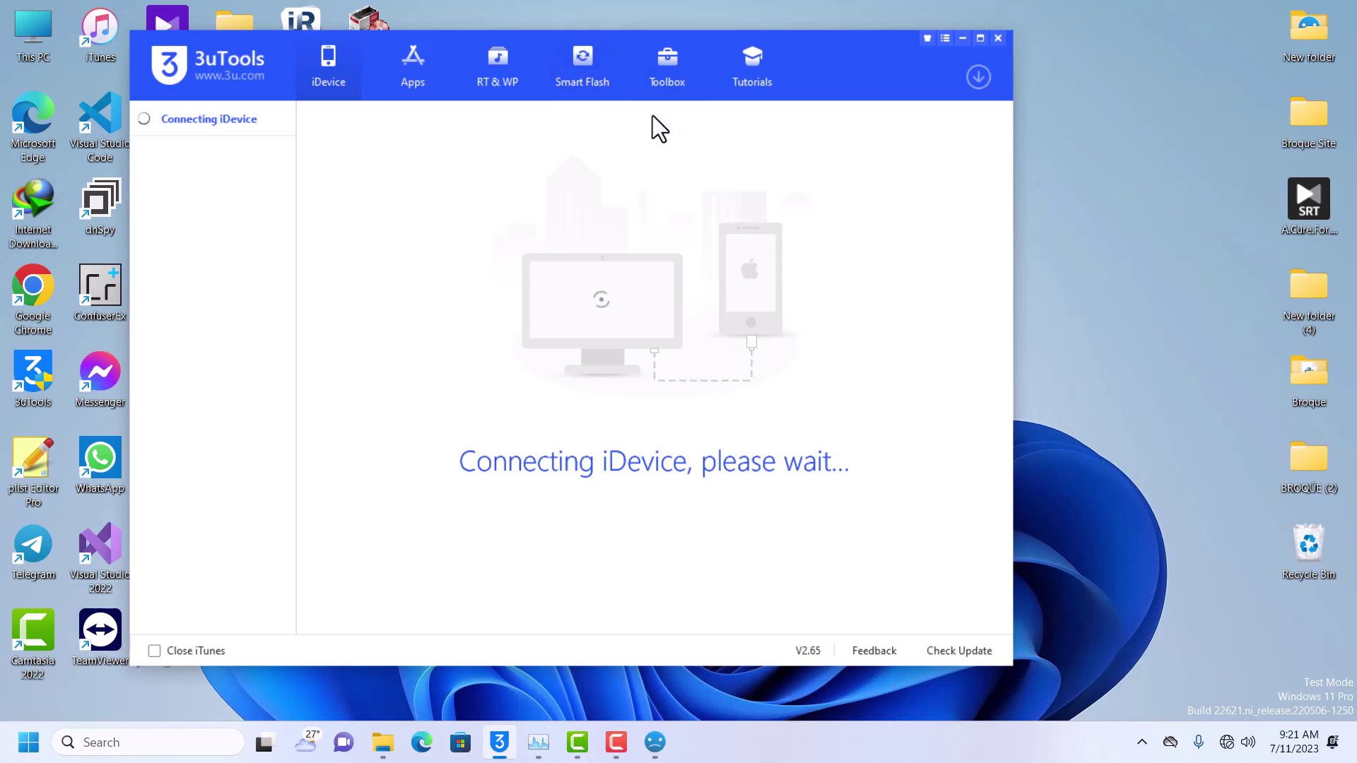
left_click(648, 78)
left_click(337, 84)
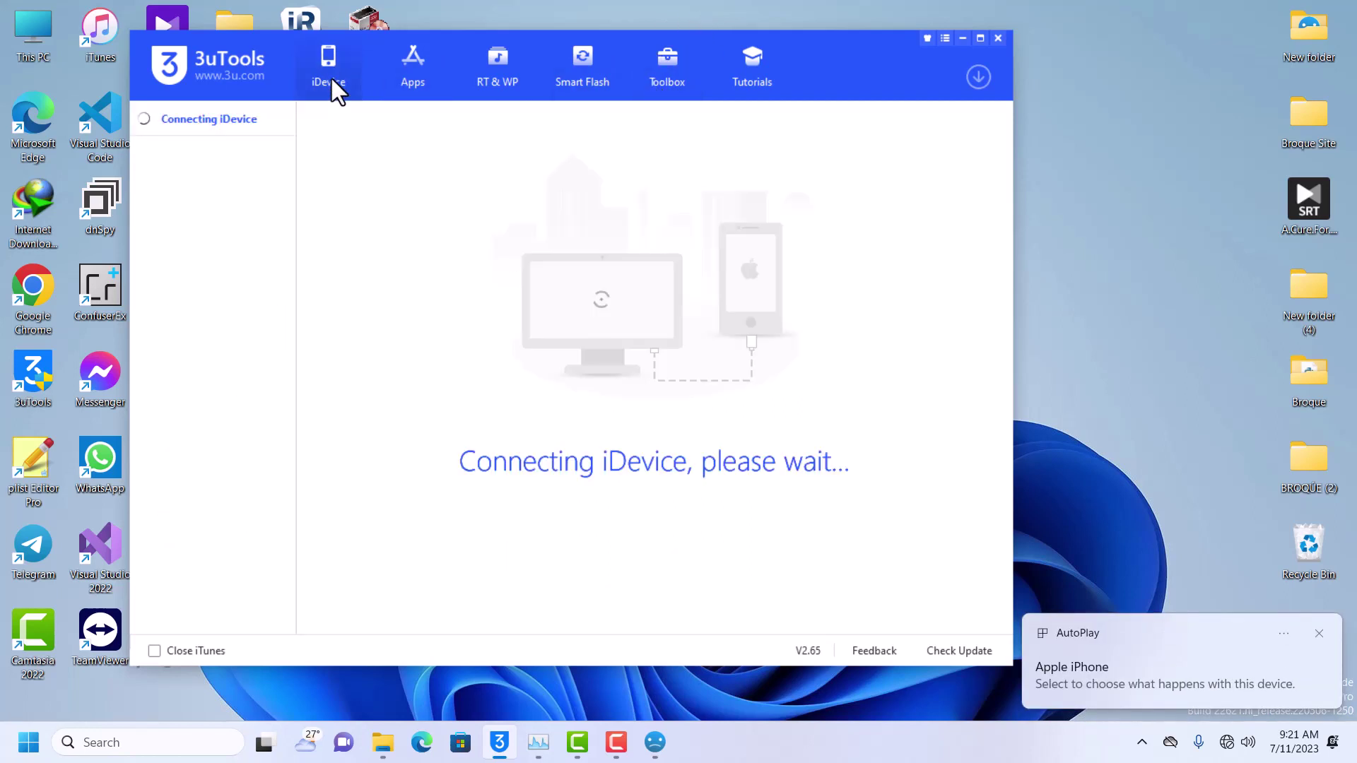